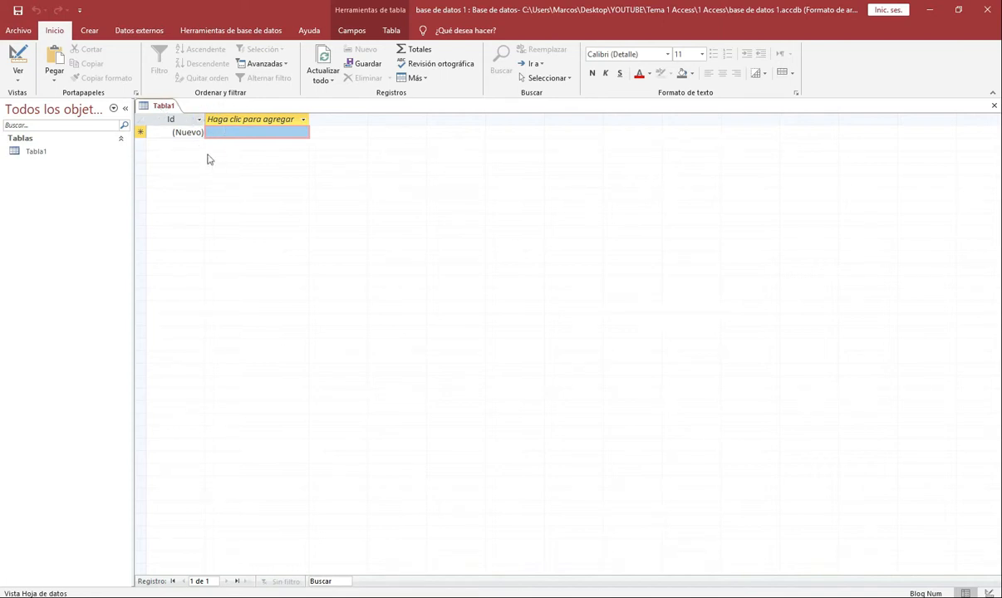
Close the default Tabla1 without keeping it and create a new table in design view.
click(994, 105)
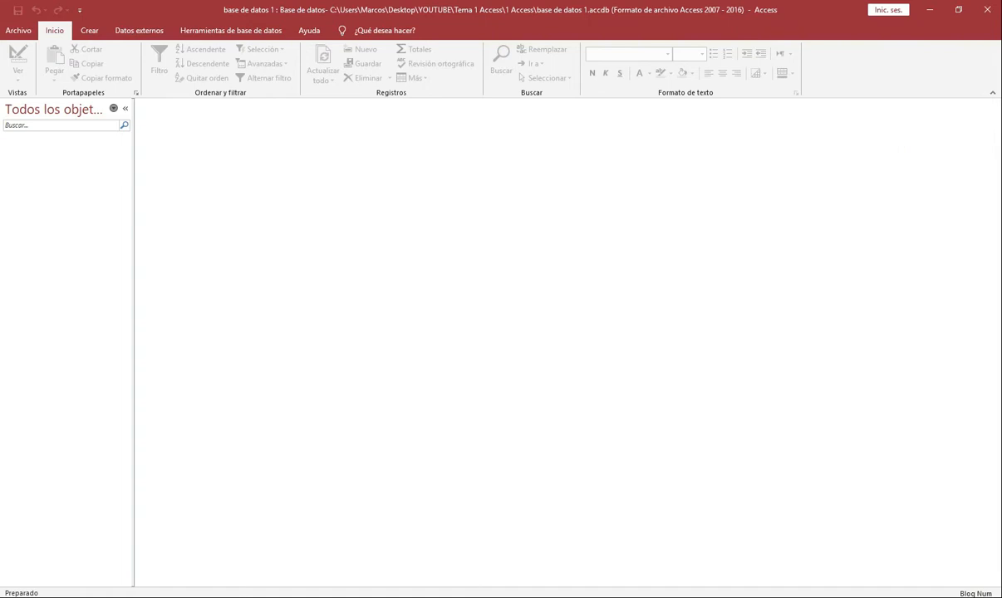
click(90, 33)
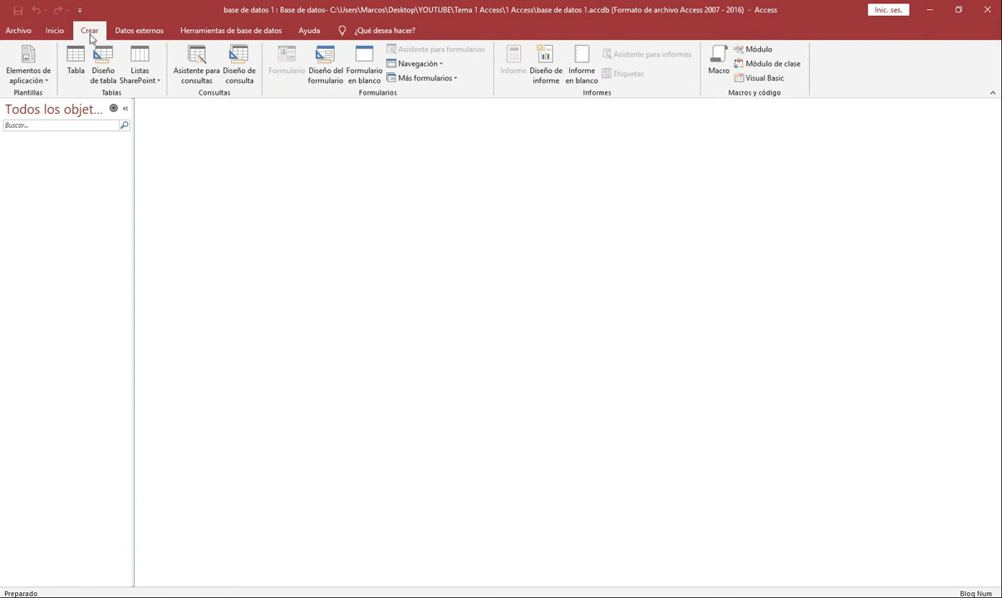
click(102, 64)
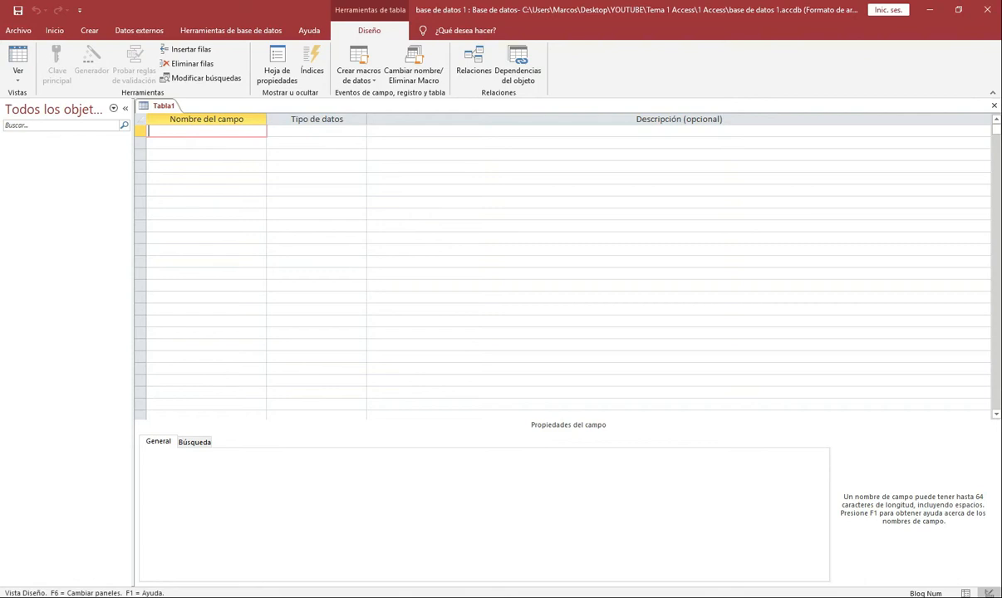
Add a field named nombre_producto to the table design and leave its data type as Texto corto.
text(nombre_producto)
click(361, 131)
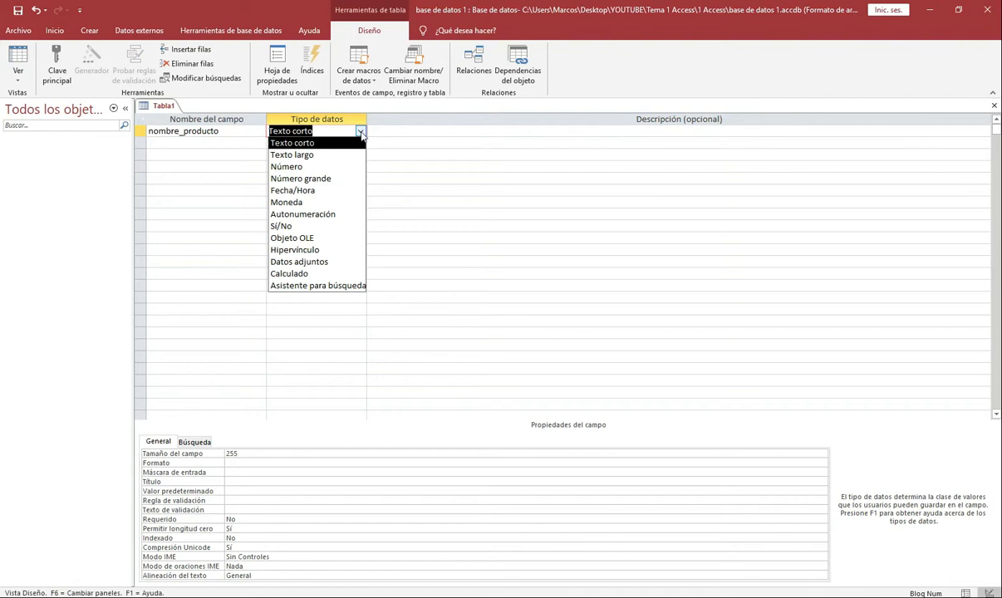
click(310, 165)
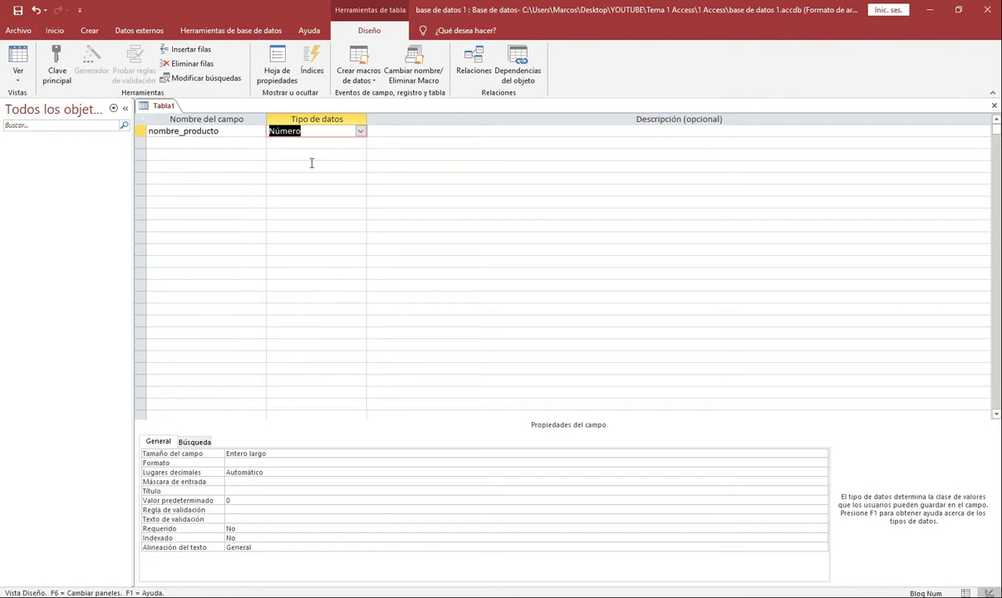
click(360, 132)
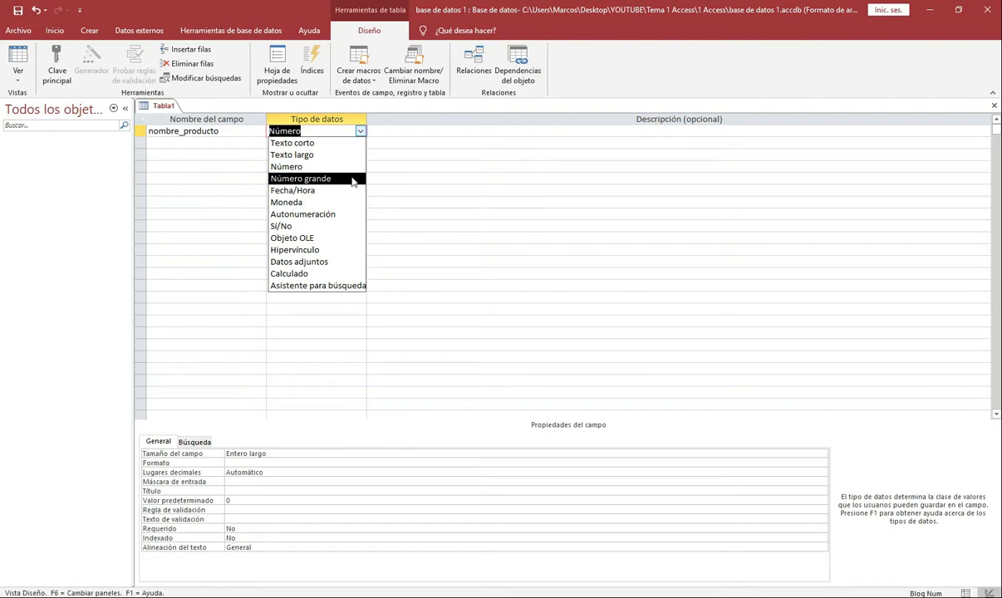
click(280, 142)
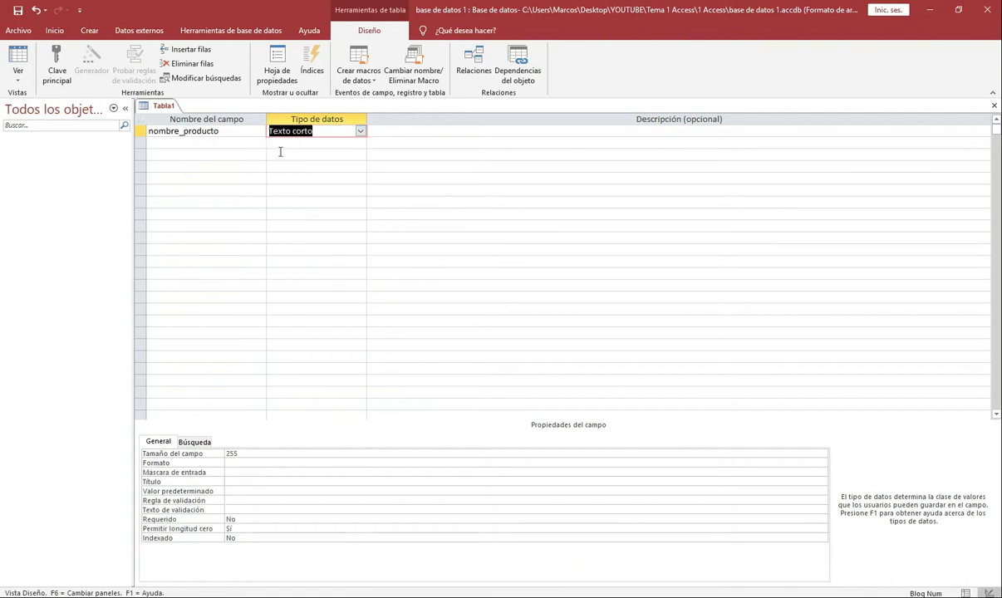
Add a second field named cantidad with the data type Número.
click(207, 146)
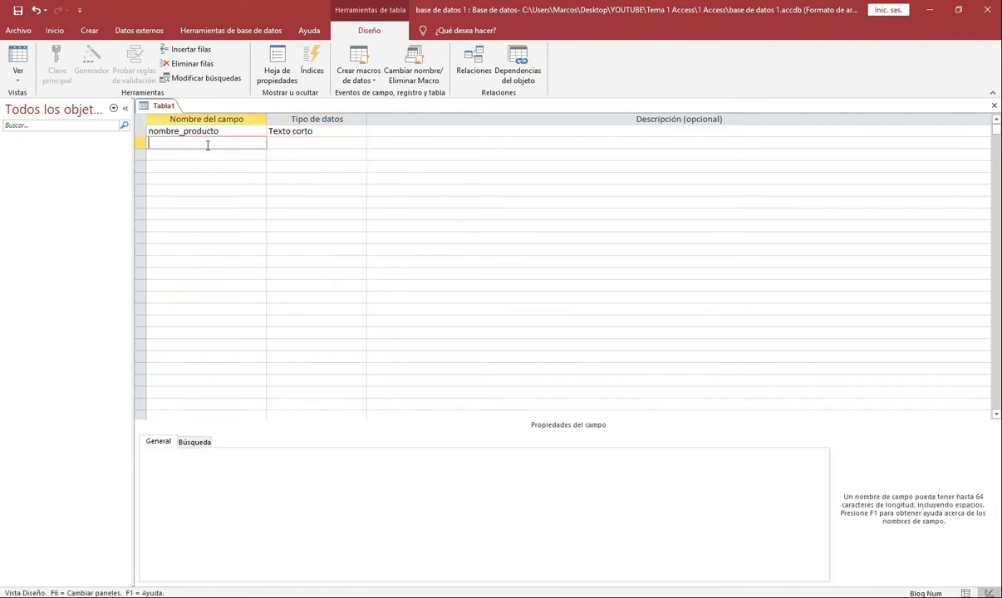
text(cantidad)
click(360, 146)
click(360, 146)
click(309, 177)
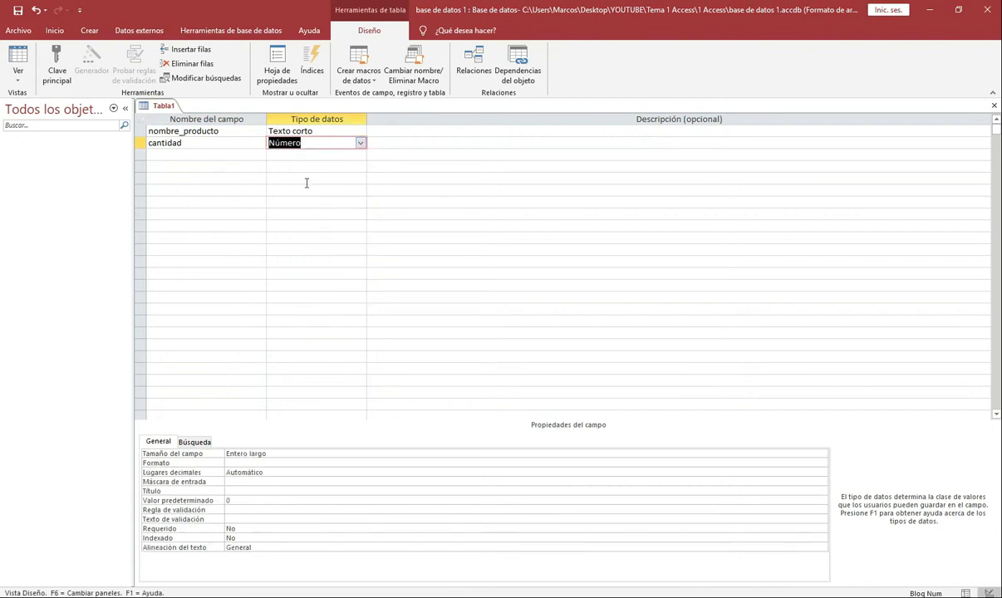
Add a third field named precio_bruto with the data type Moneda.
click(217, 156)
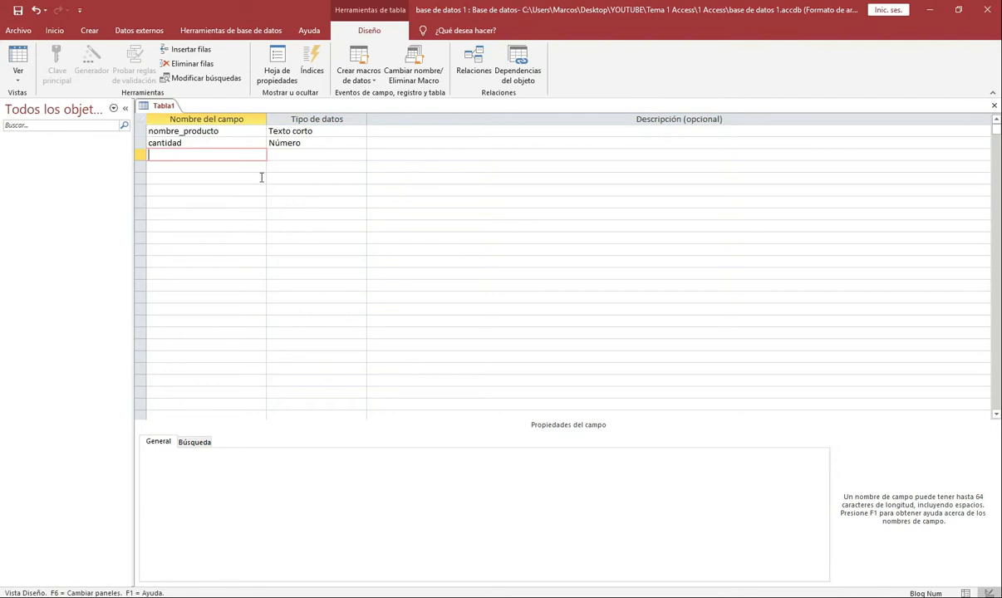
text(precio_bruto)
click(292, 155)
click(360, 154)
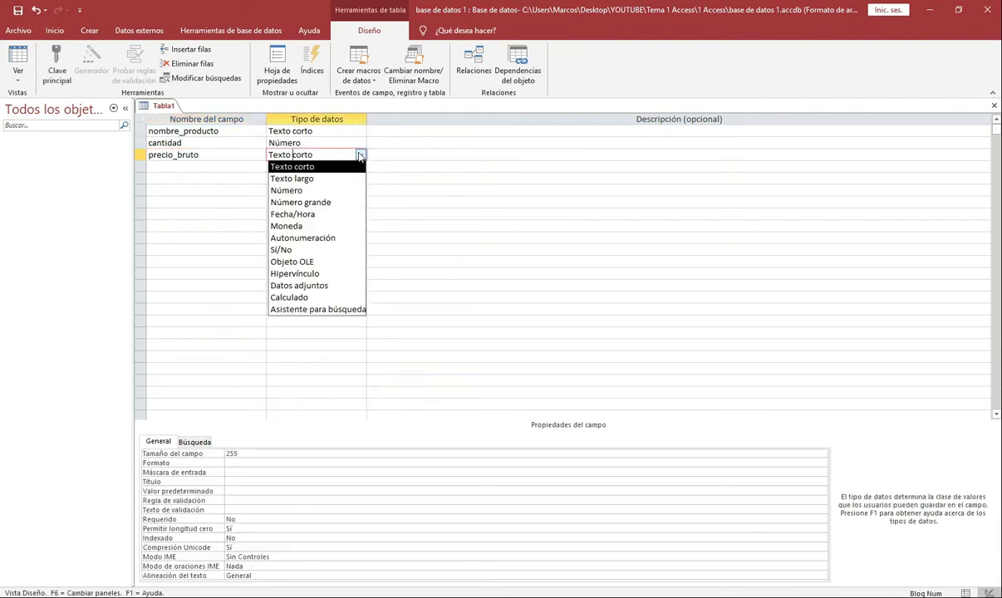
click(323, 227)
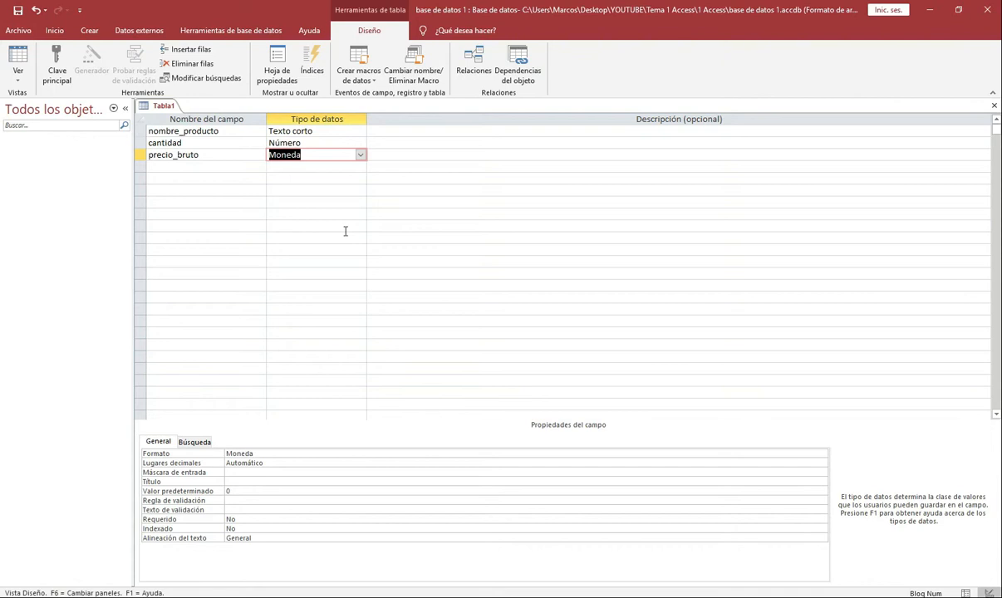
Add a fourth field named iva with the data type Número and the description "21% iva".
click(186, 166)
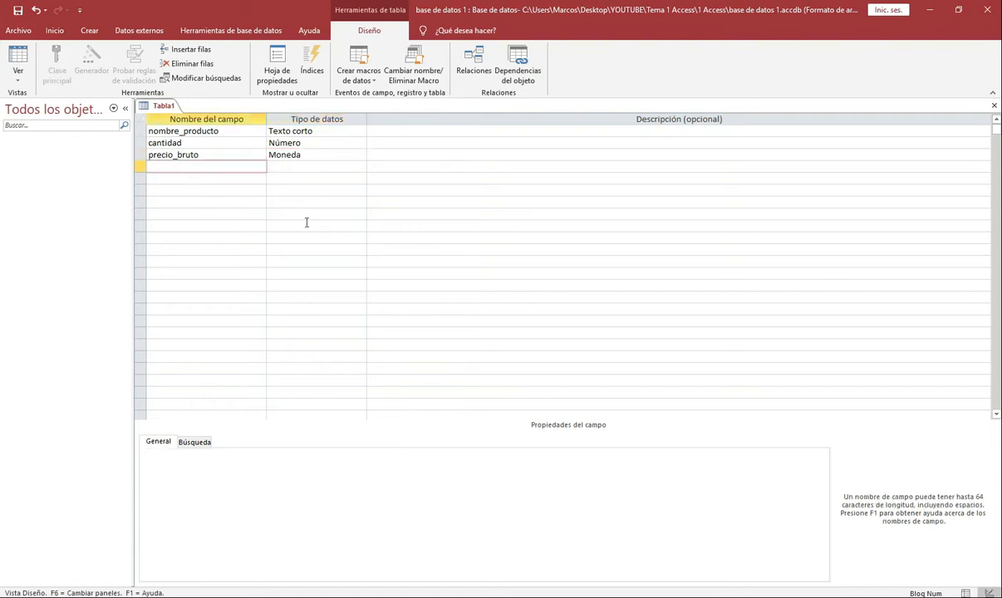
text(iva)
click(291, 166)
click(360, 166)
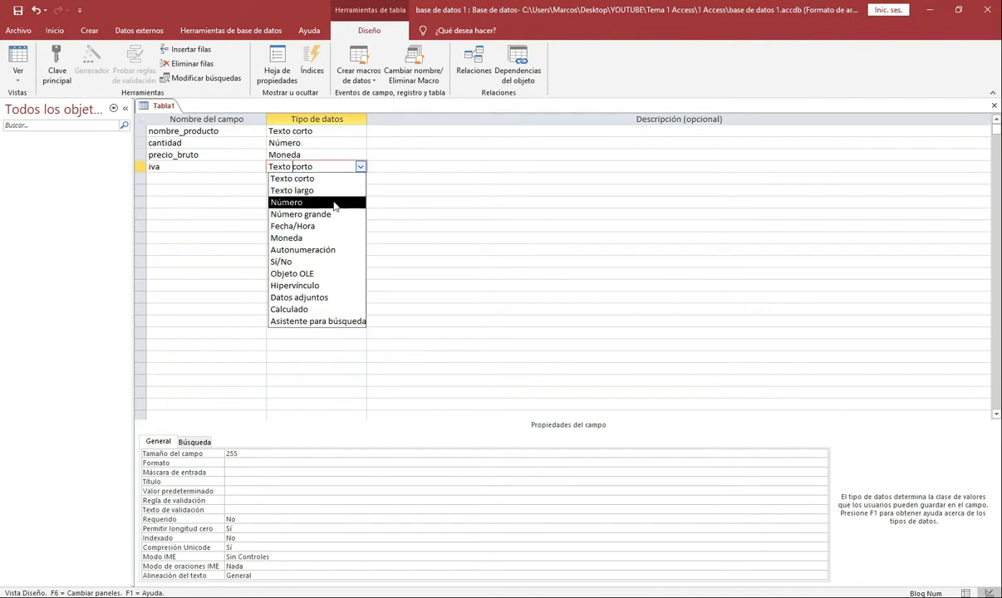
click(334, 203)
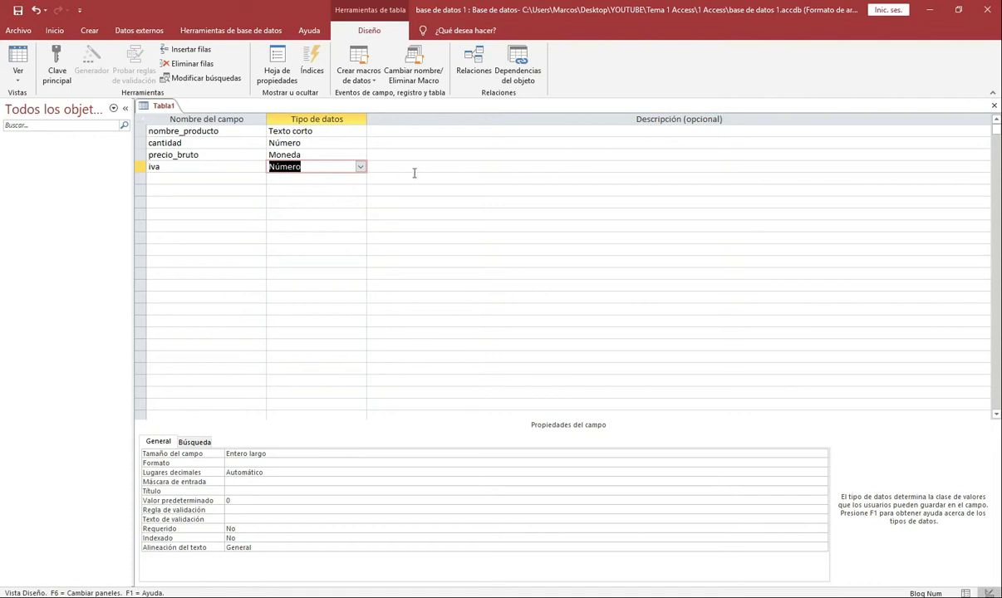
click(457, 166)
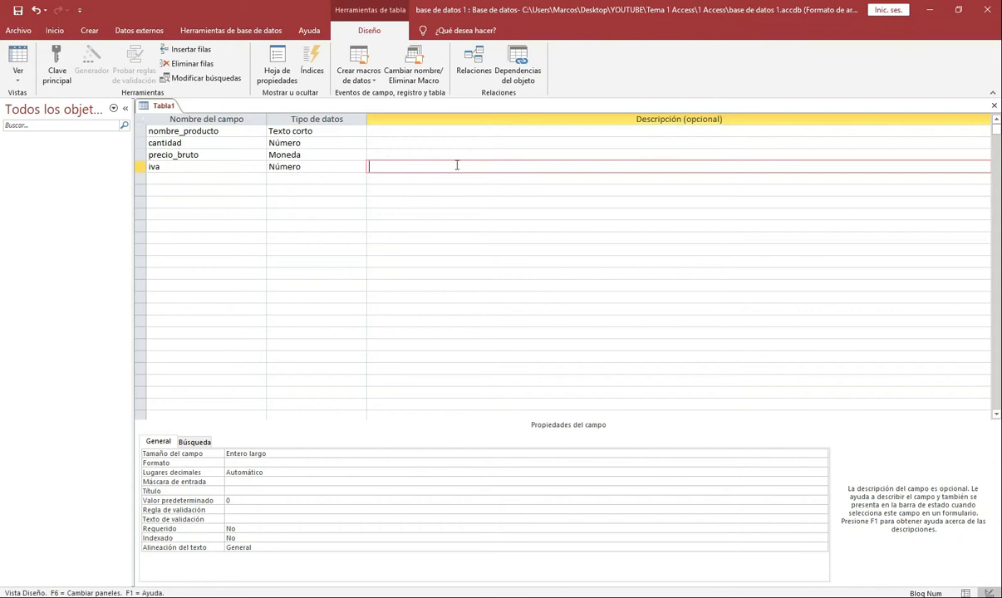
text(21% iva)
Change the iva field's data type to Calculado.
click(322, 166)
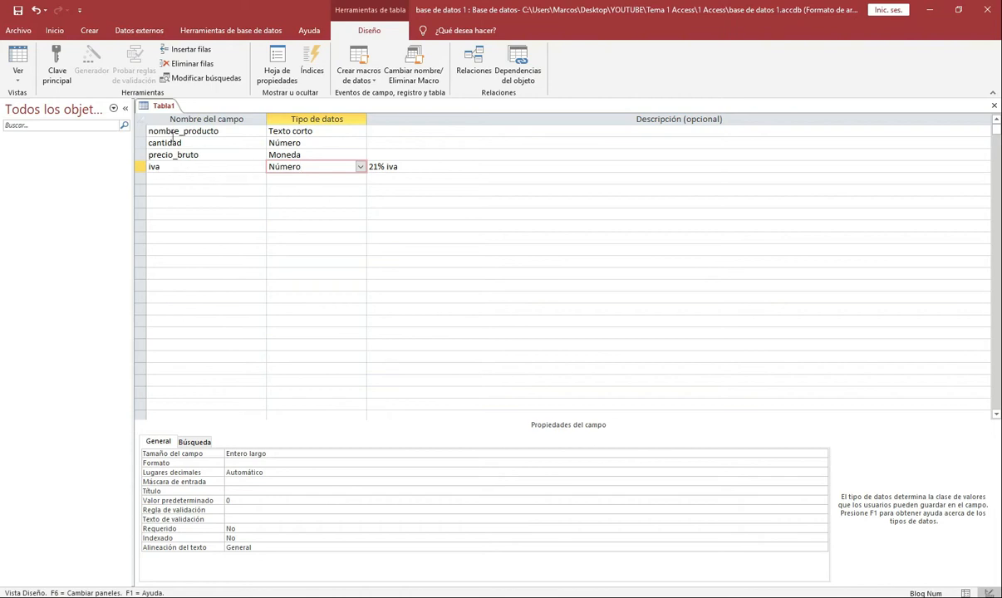
click(360, 167)
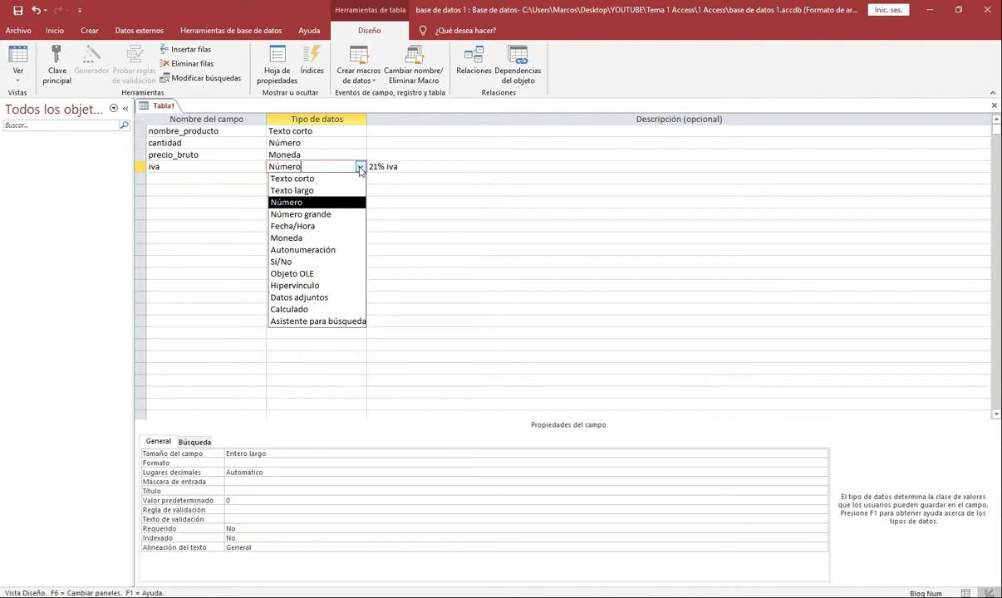
click(312, 310)
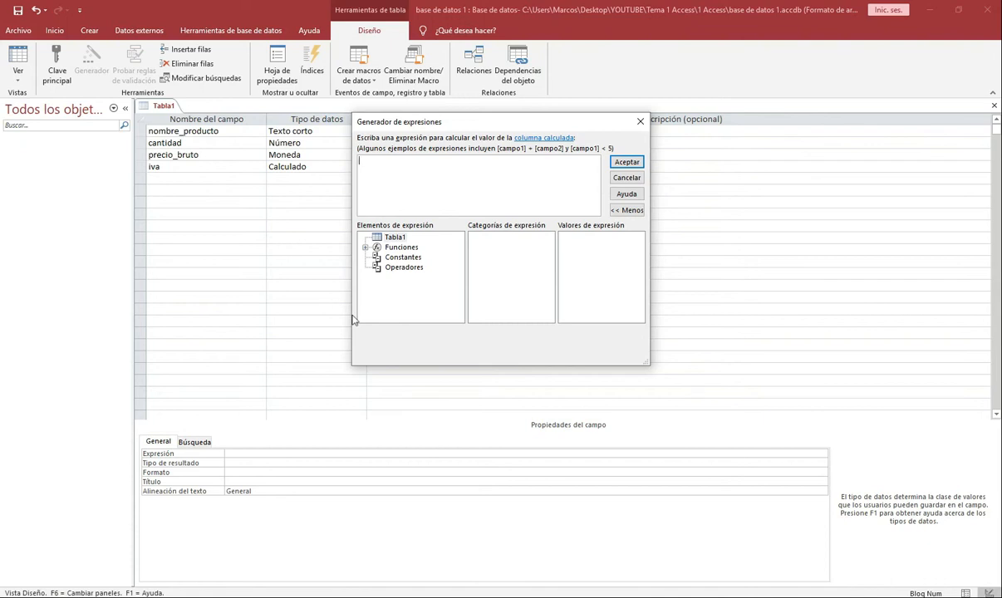
Examine the built-in functions, constants, operators and financial functions offered for building the iva expression.
click(395, 238)
click(365, 246)
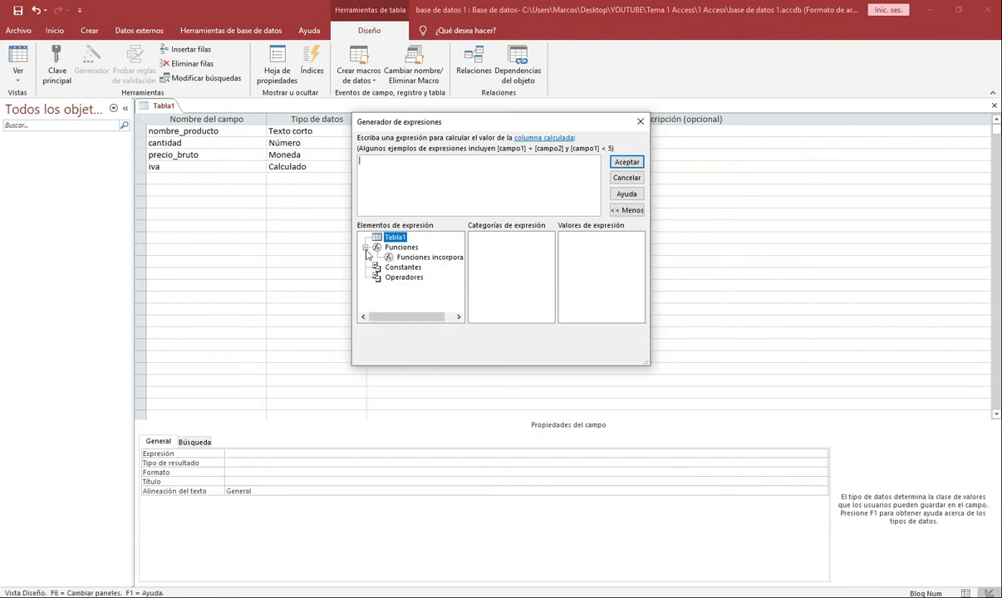
click(401, 257)
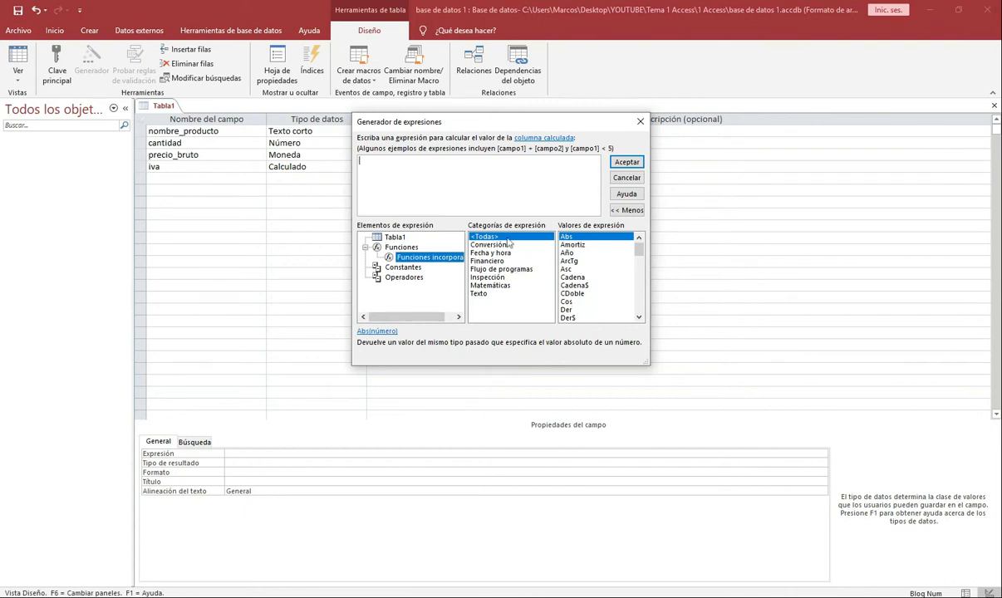
click(407, 270)
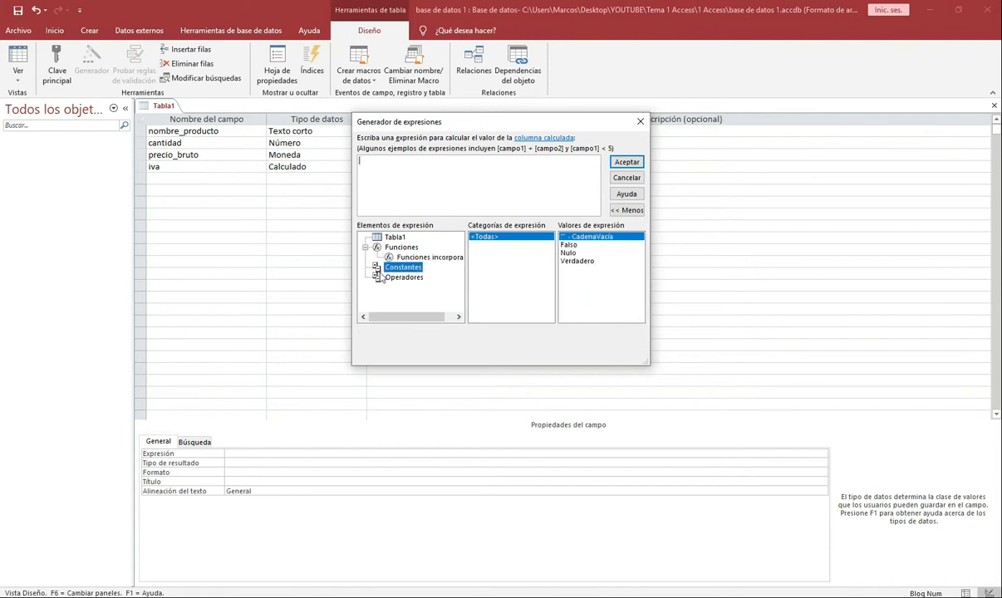
click(407, 277)
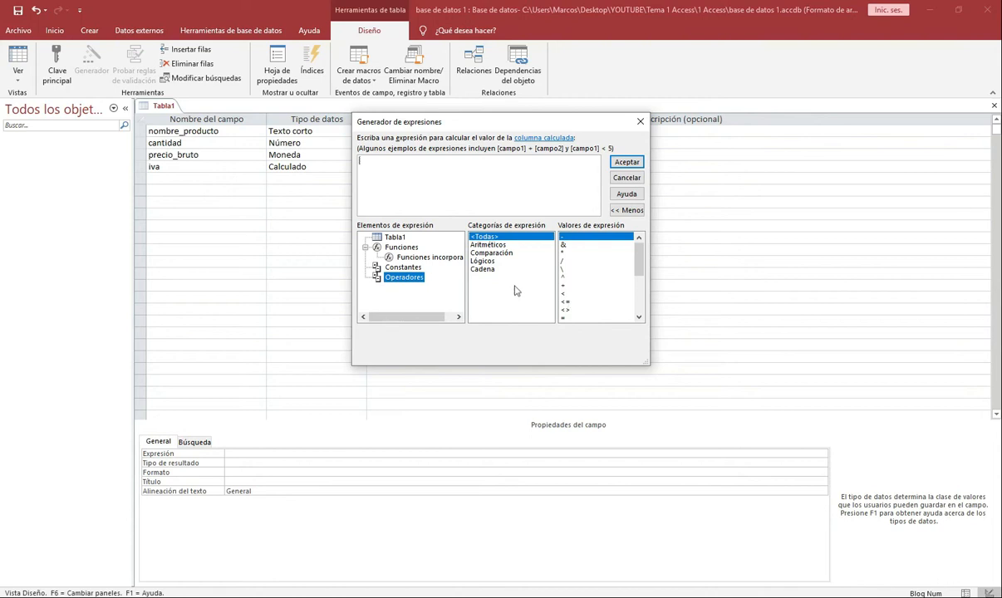
click(403, 268)
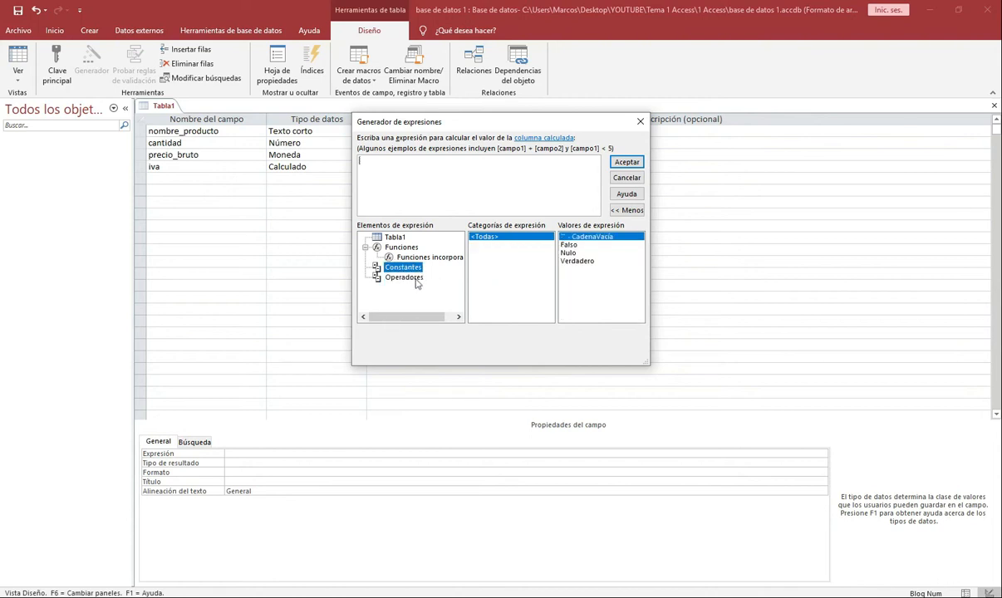
click(408, 279)
click(429, 260)
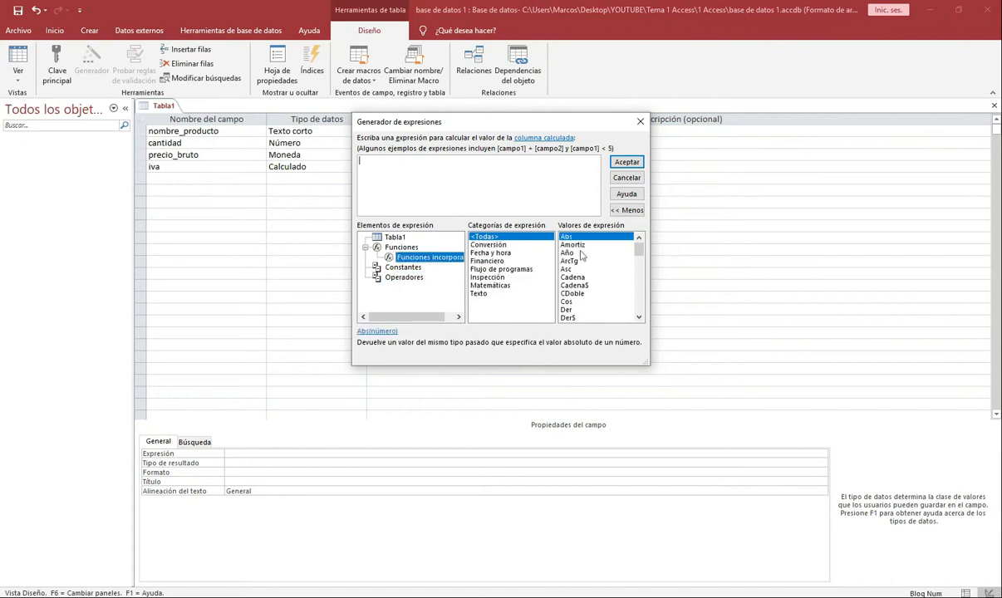
click(483, 261)
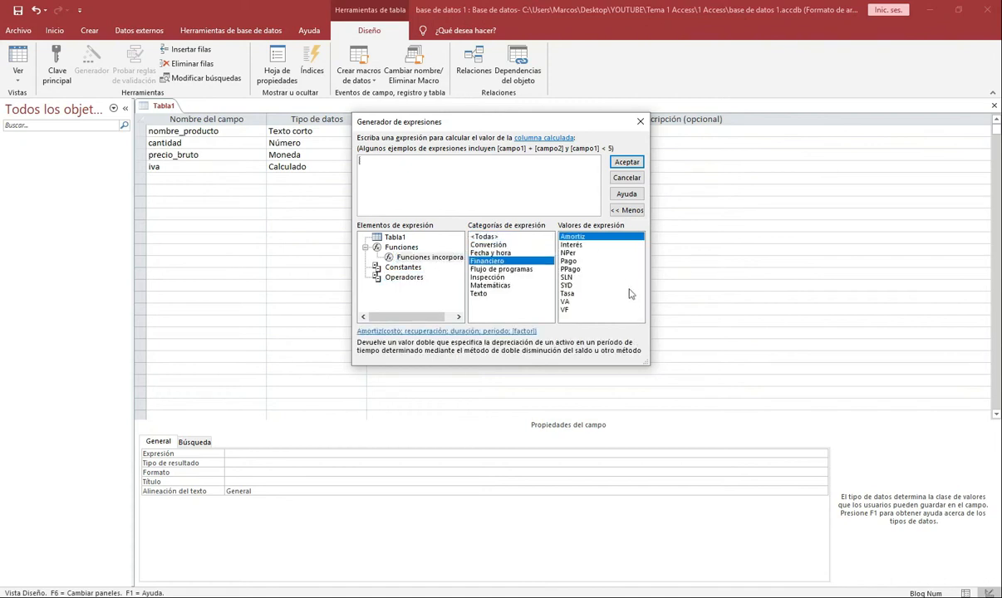
Try inserting the financial function Interés into the iva expression, clearing it again.
click(573, 245)
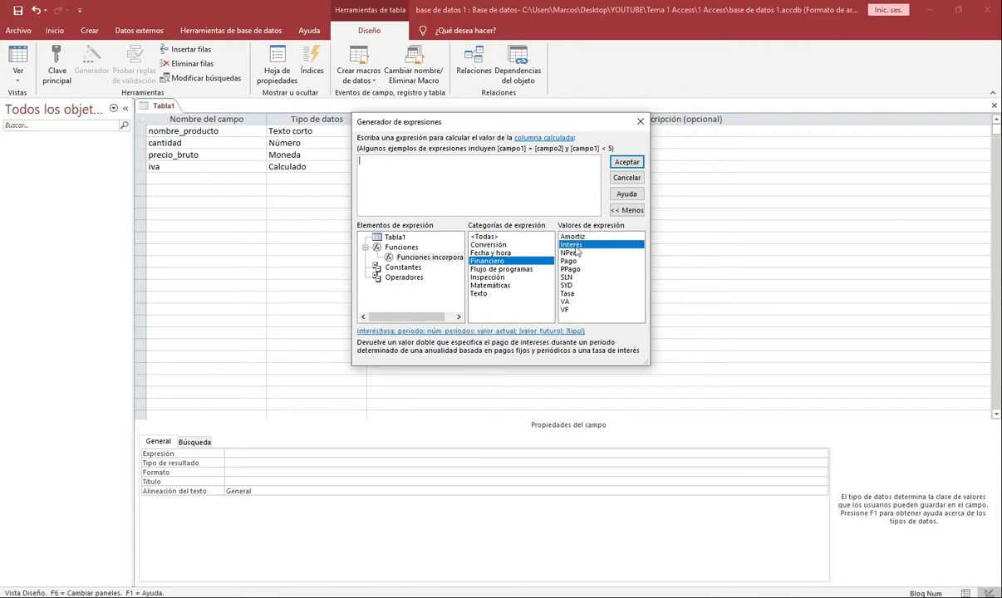
double_click(576, 248)
drag(572, 161, 326, 151)
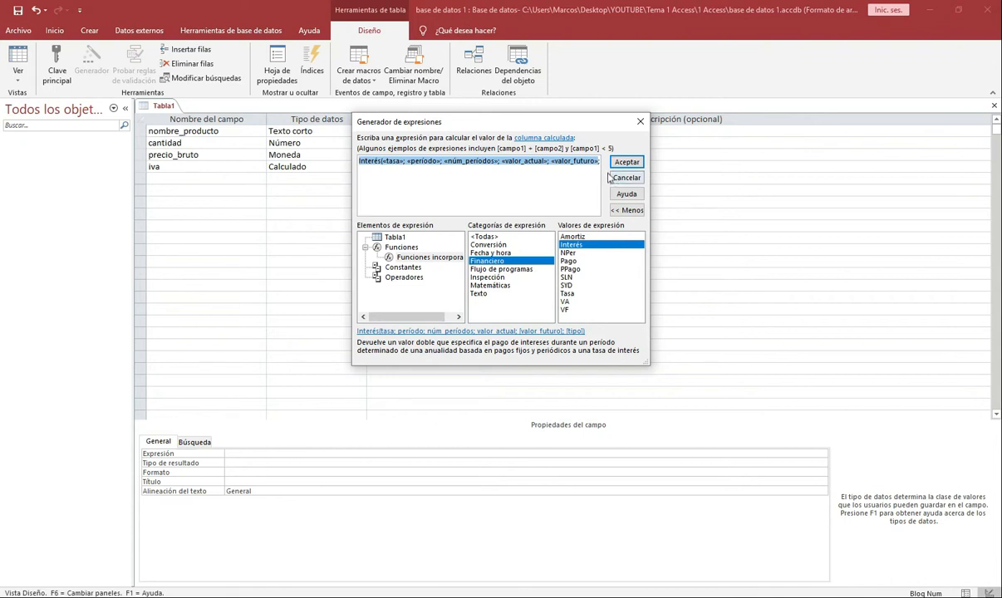
key(Delete)
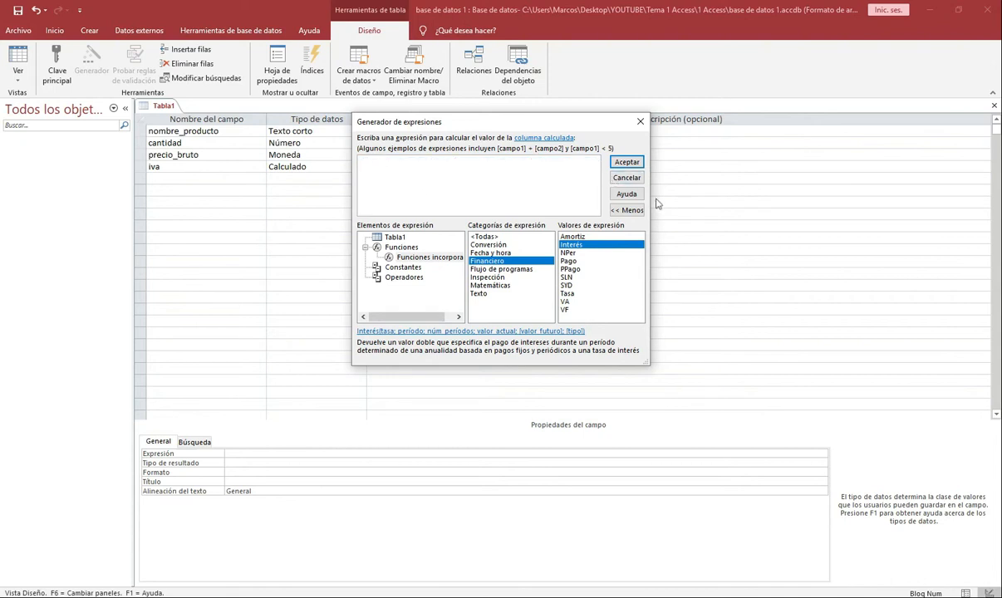
Enter [precio_bruto]*0,21 as the iva field's expression and accept it.
drag(515, 124, 360, 233)
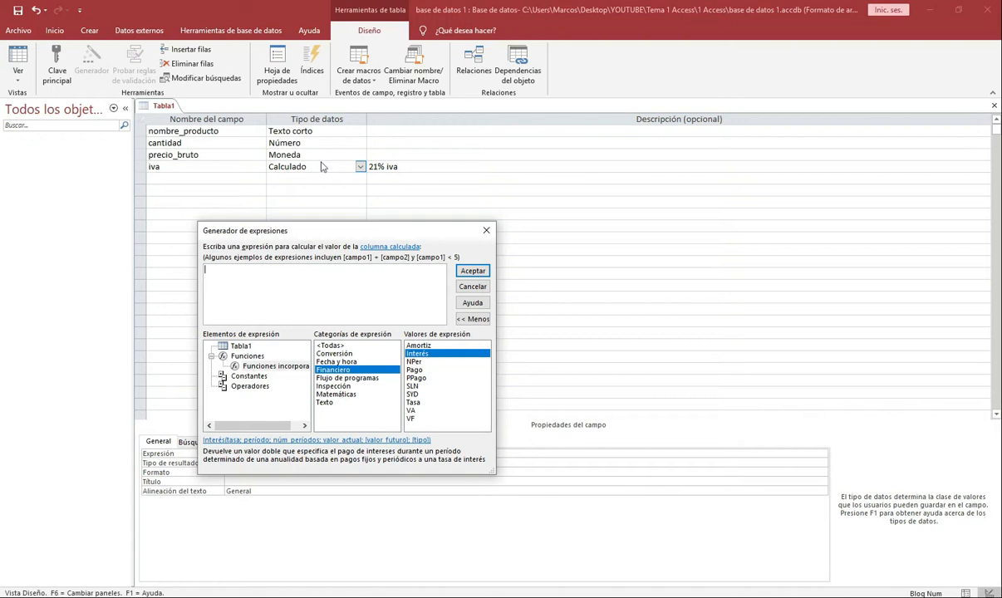
text([precio_bruto])
text(*)
text(0.21)
key(Return)
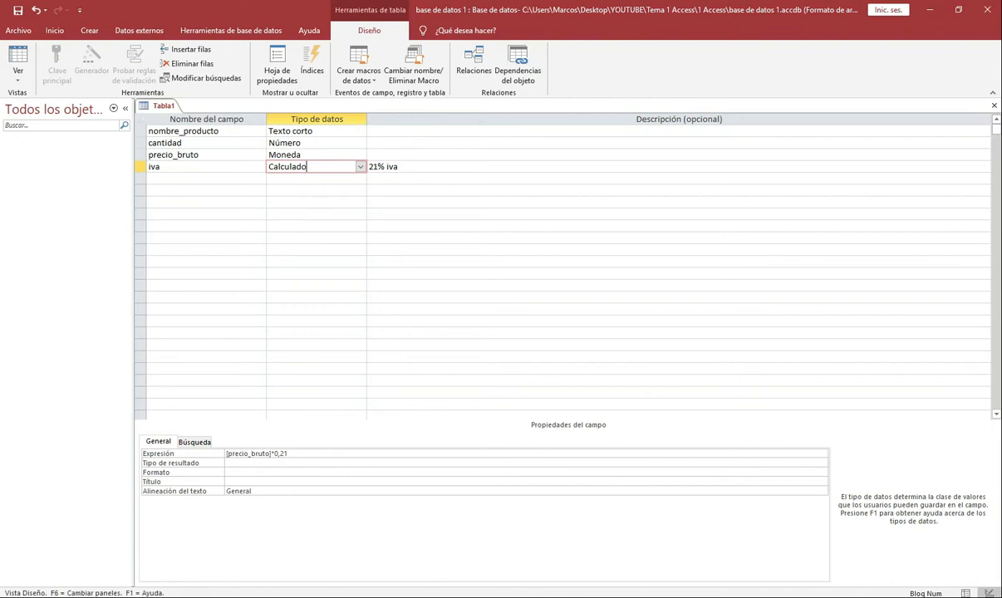
Add a field named total below iva with the data type Calculado.
click(220, 176)
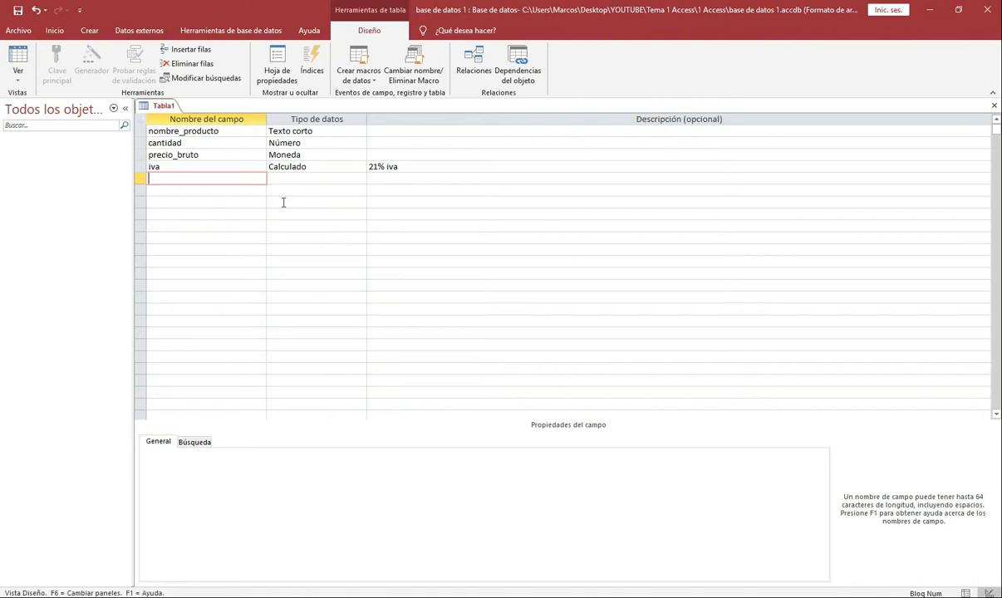
text(total)
click(342, 177)
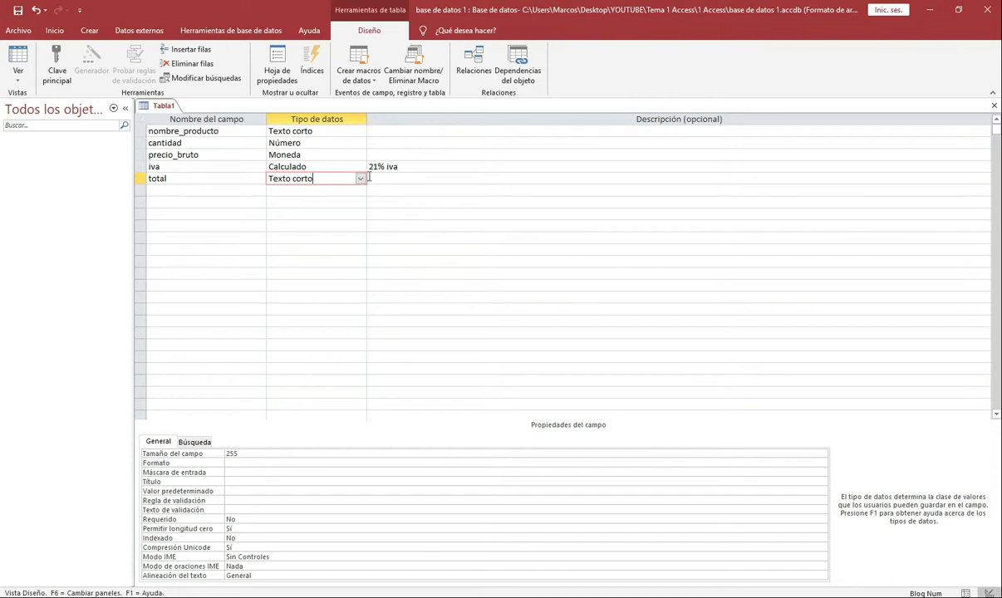
click(360, 179)
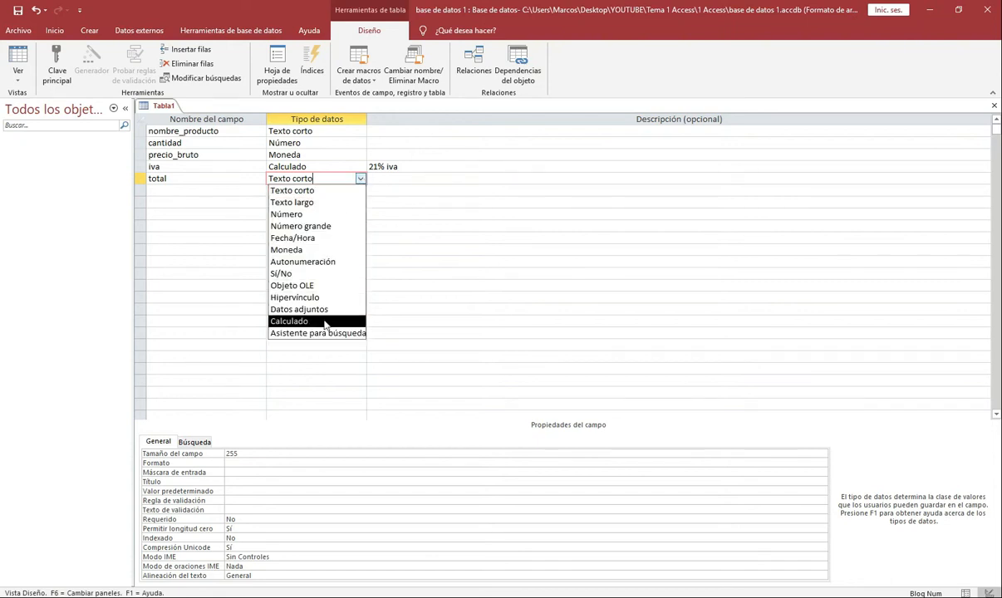
click(300, 305)
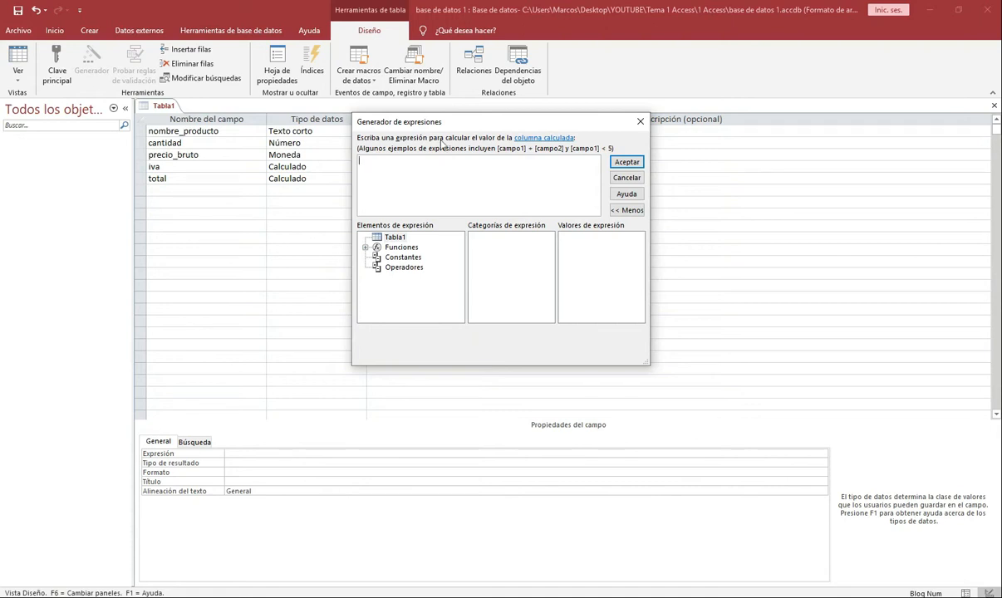
Enter [precio_bruto]+[iva] as the total field's expression and accept it.
text([precio_bruto]+)
text(iva)
key(BackSpace)
key(BackSpace)
key(BackSpace)
text([iva)
click(636, 164)
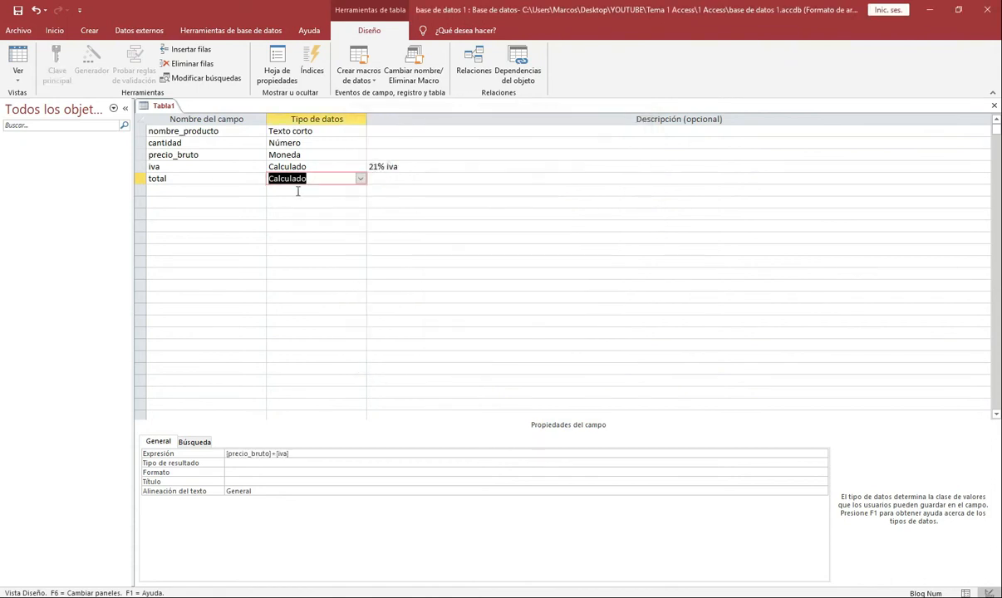
Describe the total field as "total suma del precio_bruto + iva".
click(429, 181)
text(total)
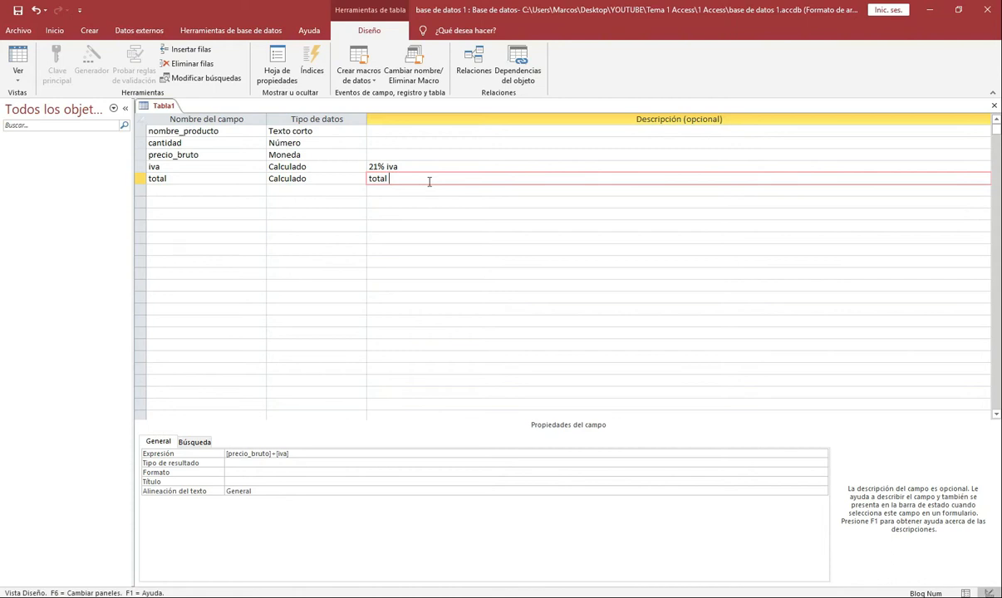
text( suma del precio_bruto + iva)
Add a field named imagen below total with the data type Objeto OLE.
click(164, 190)
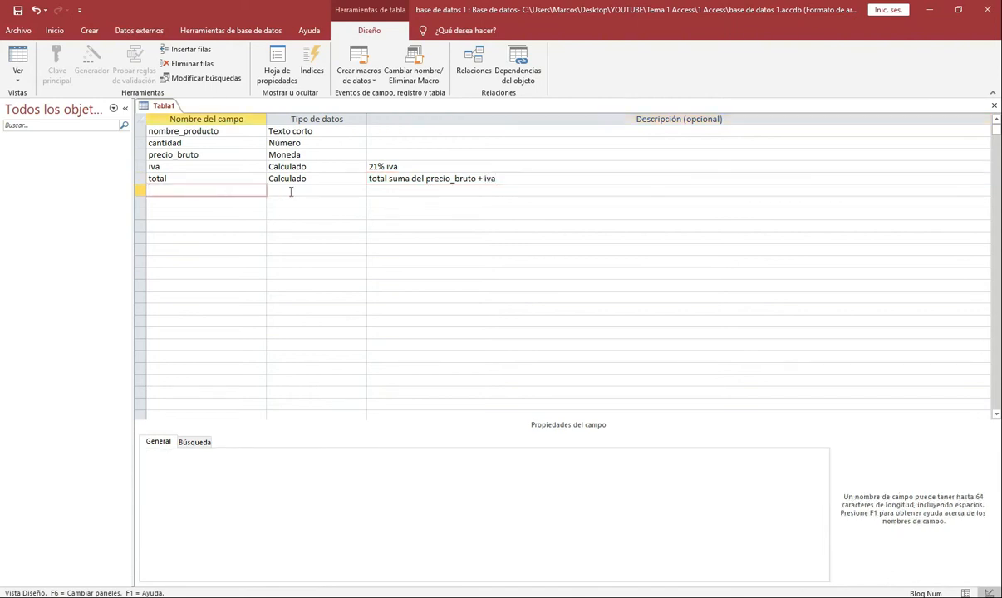
text(imagen)
click(329, 191)
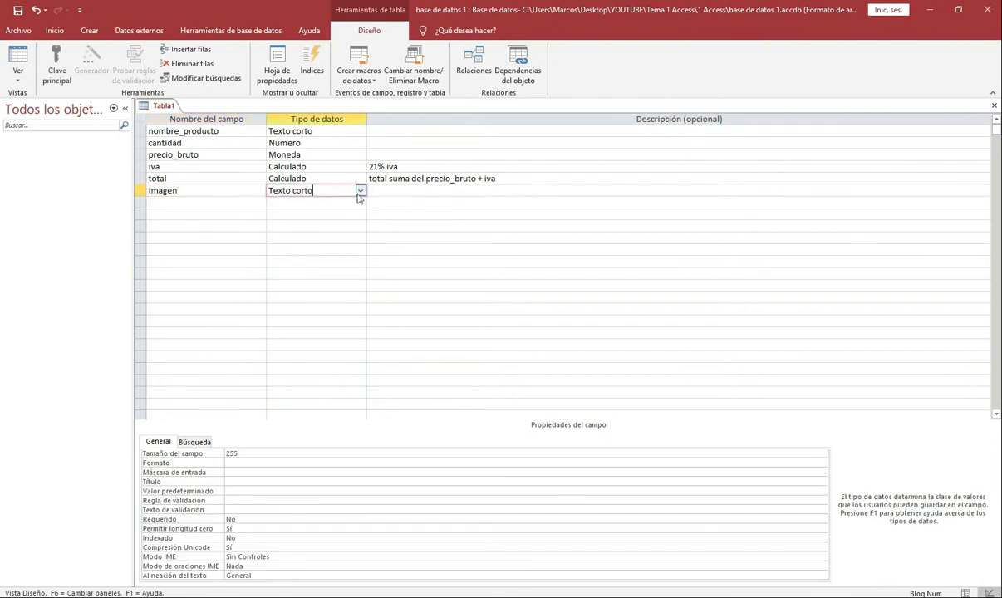
click(360, 190)
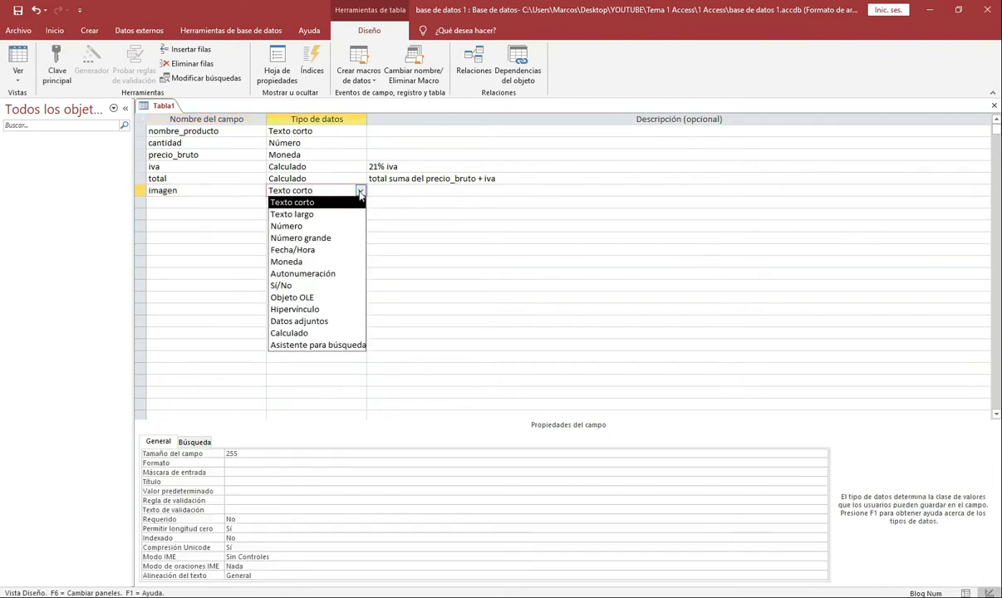
click(305, 297)
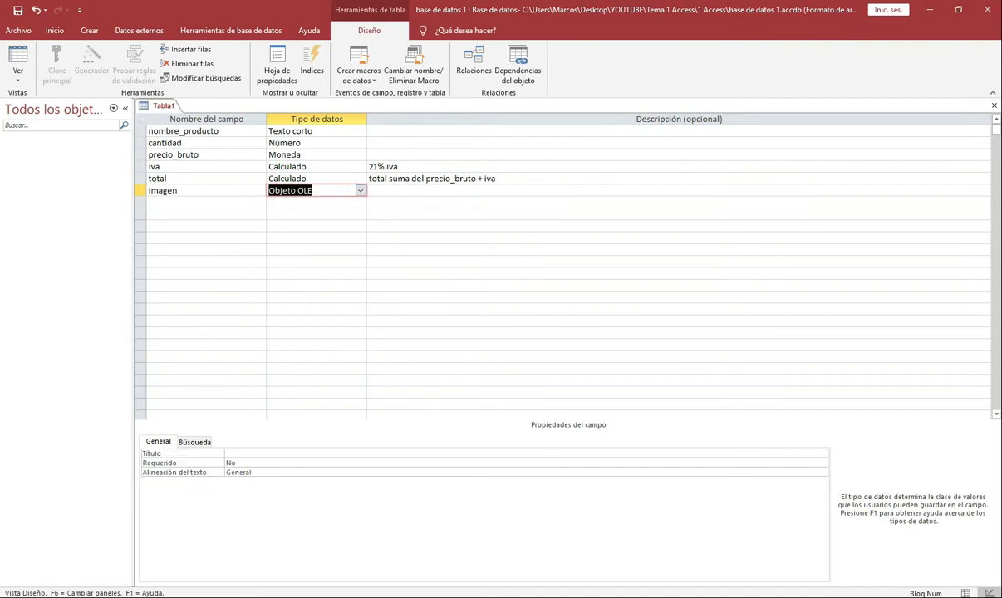
Add a field named fecha_compra below imagen with the data type Fecha/Hora.
click(218, 203)
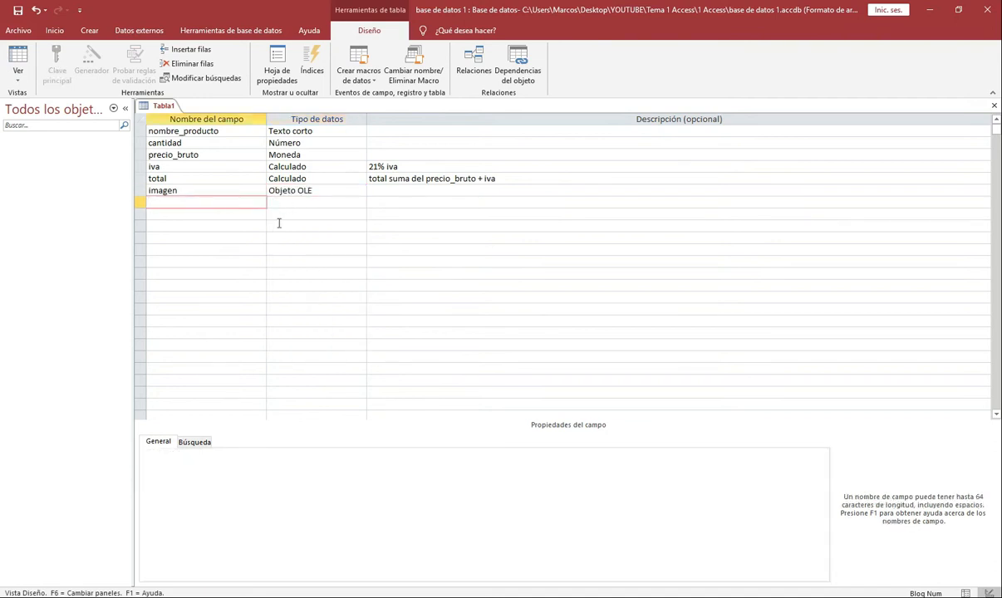
text(fecha_compra)
key(Tab)
click(360, 203)
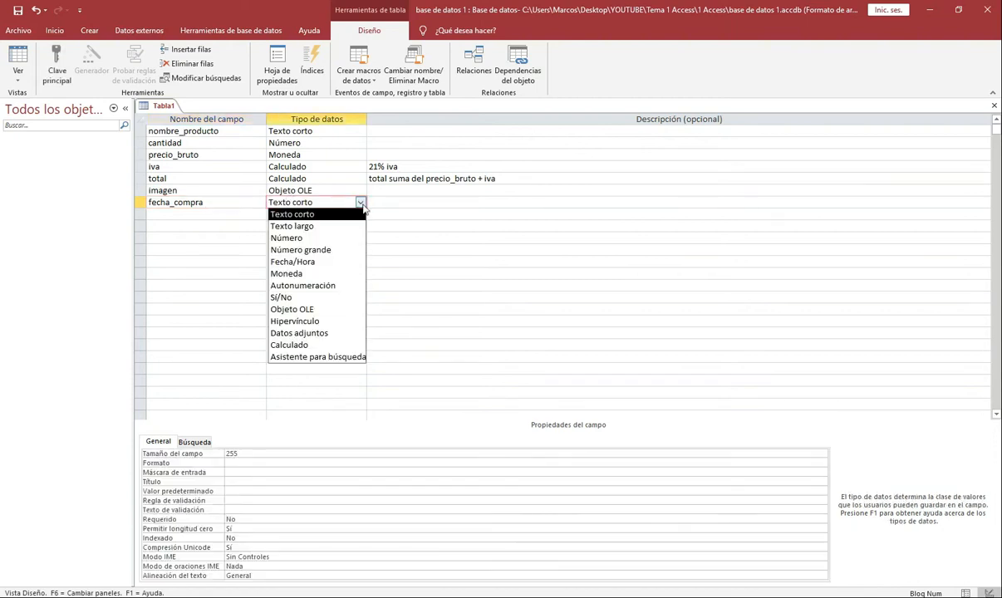
click(315, 265)
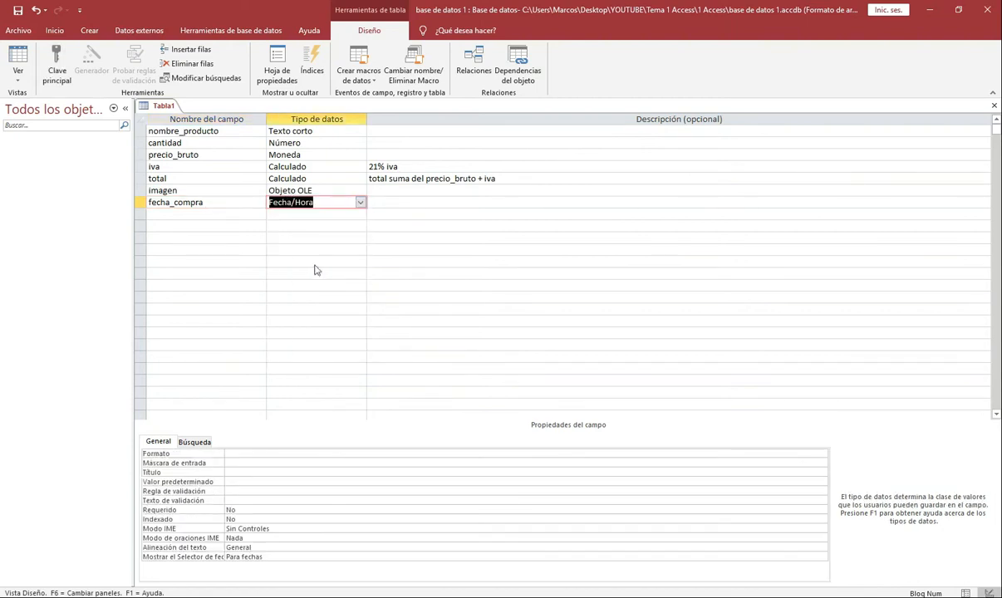
Set the fecha_compra field's format to Fecha corta.
click(324, 202)
click(241, 455)
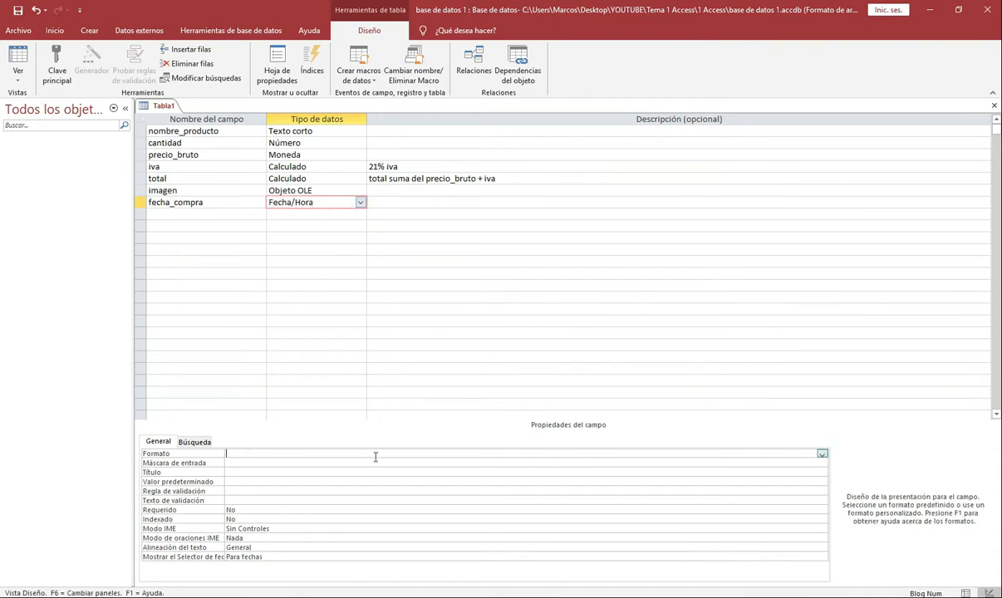
click(822, 454)
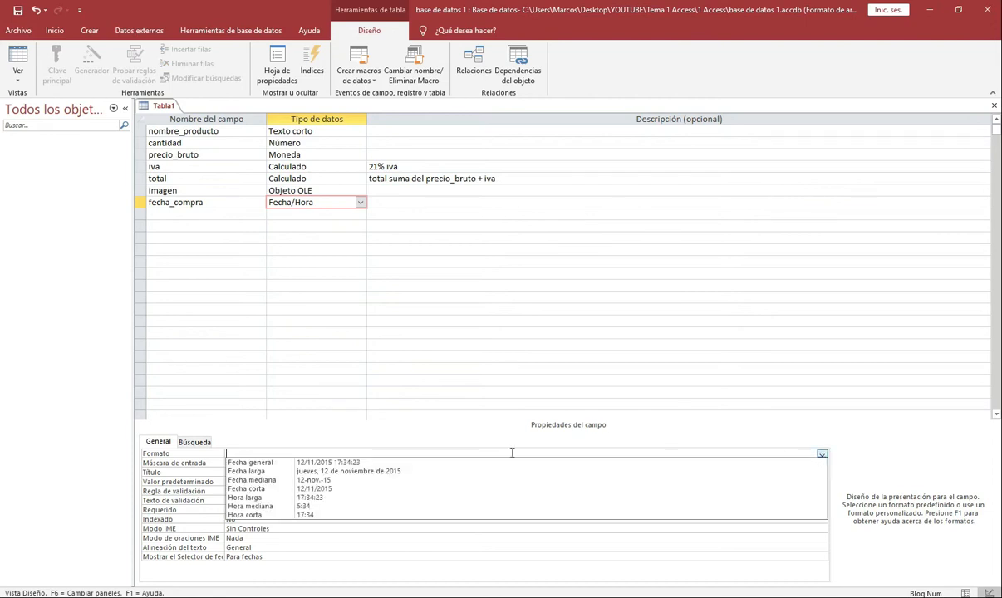
click(287, 489)
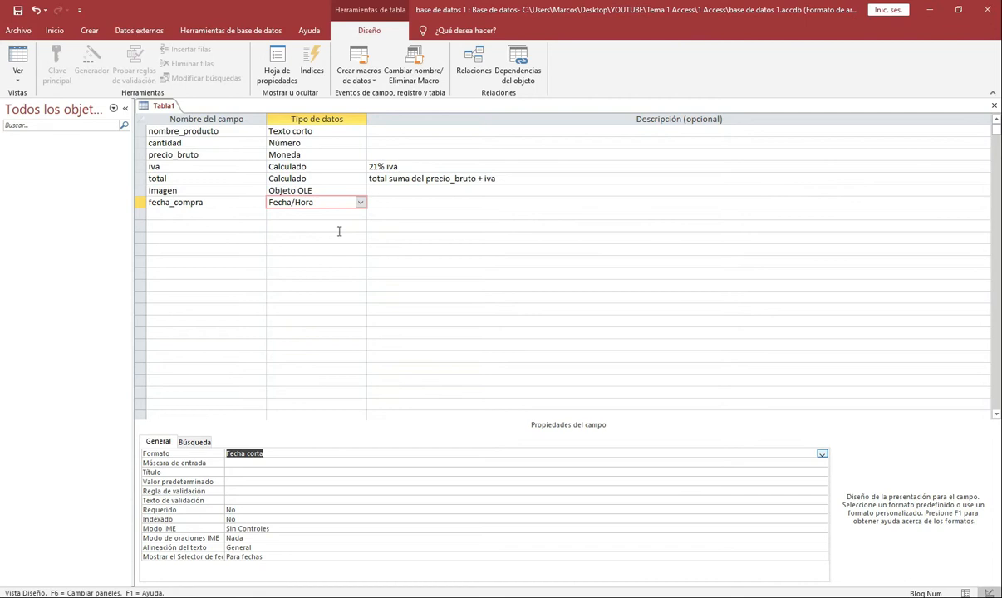
Add a field named manual below fecha_compra with the data type Datos adjuntos.
click(206, 213)
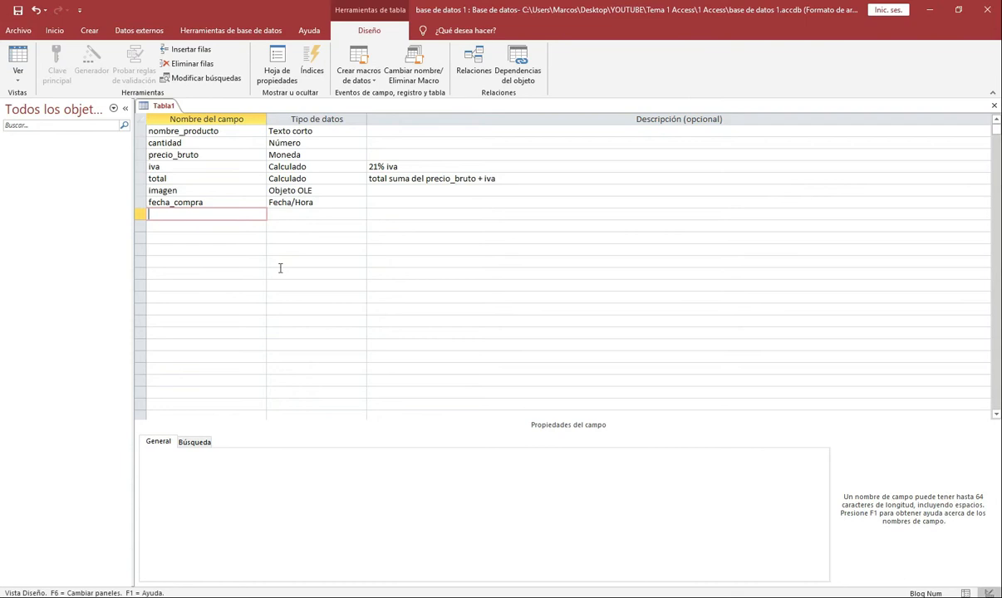
text(manual)
click(352, 214)
click(360, 214)
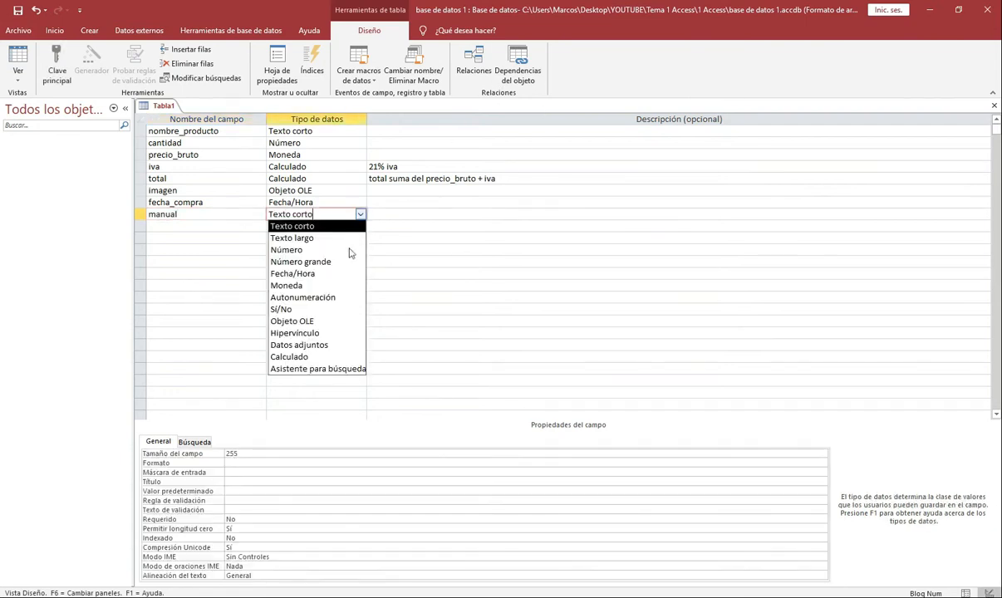
click(320, 344)
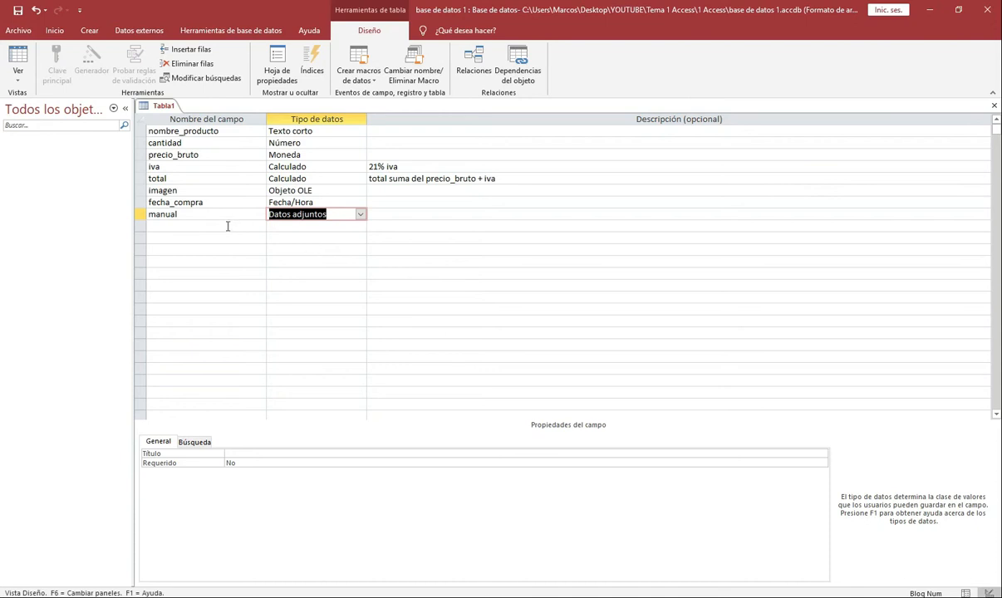
Add a field named color and start the lookup wizard for it, choosing to write its values manually.
click(150, 226)
text(color)
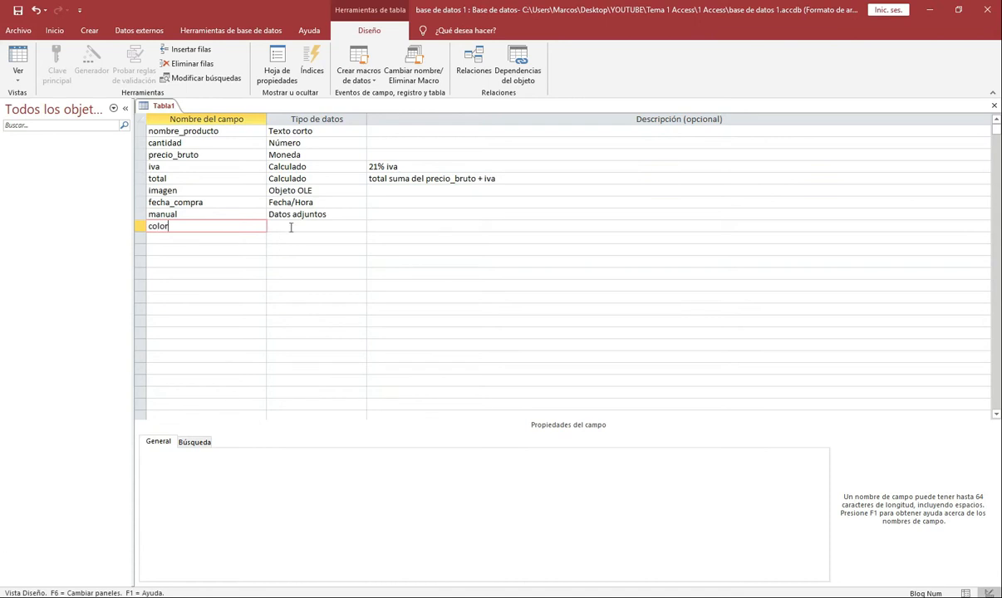
click(292, 226)
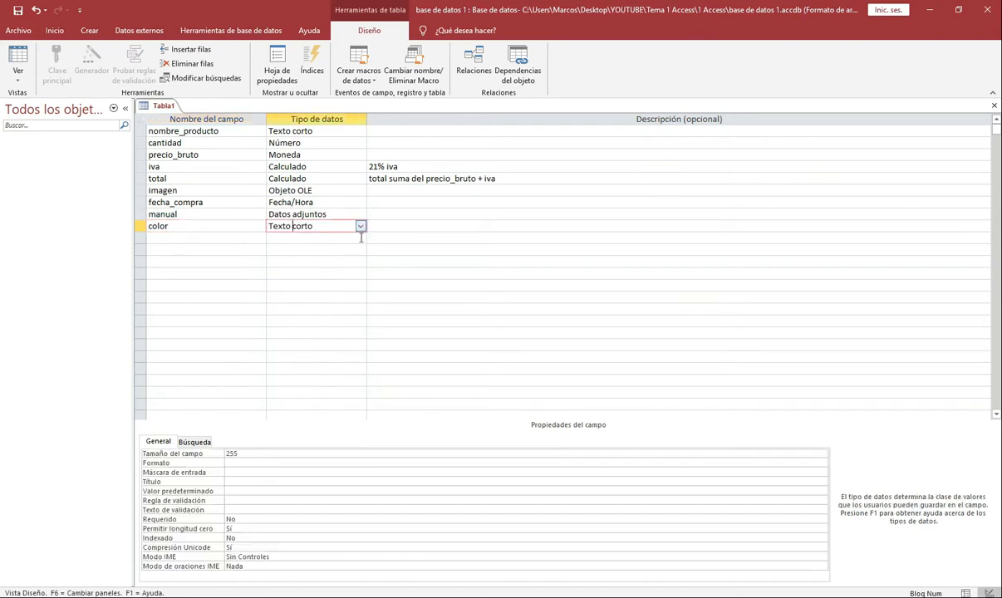
click(360, 226)
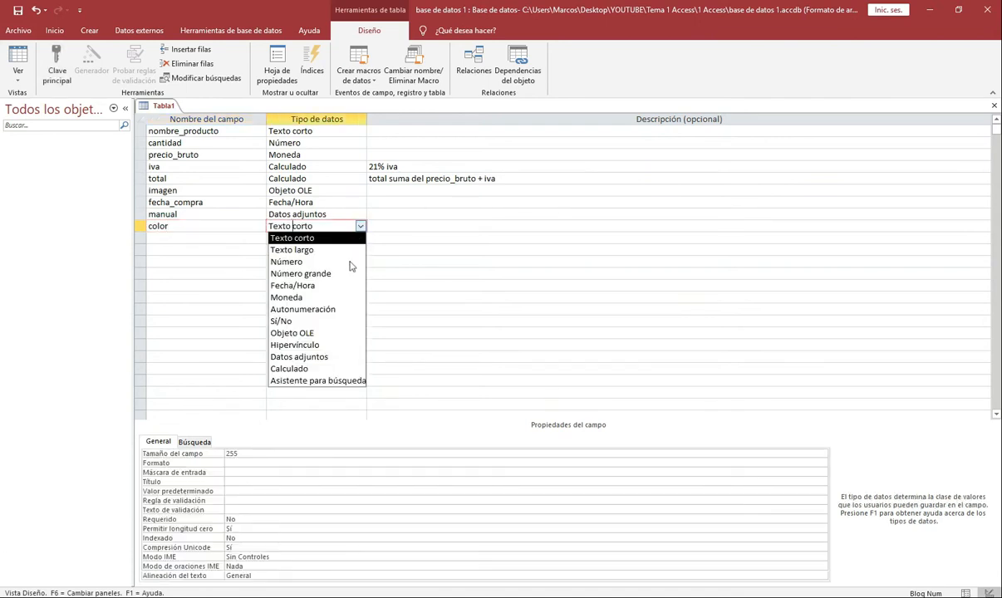
click(330, 382)
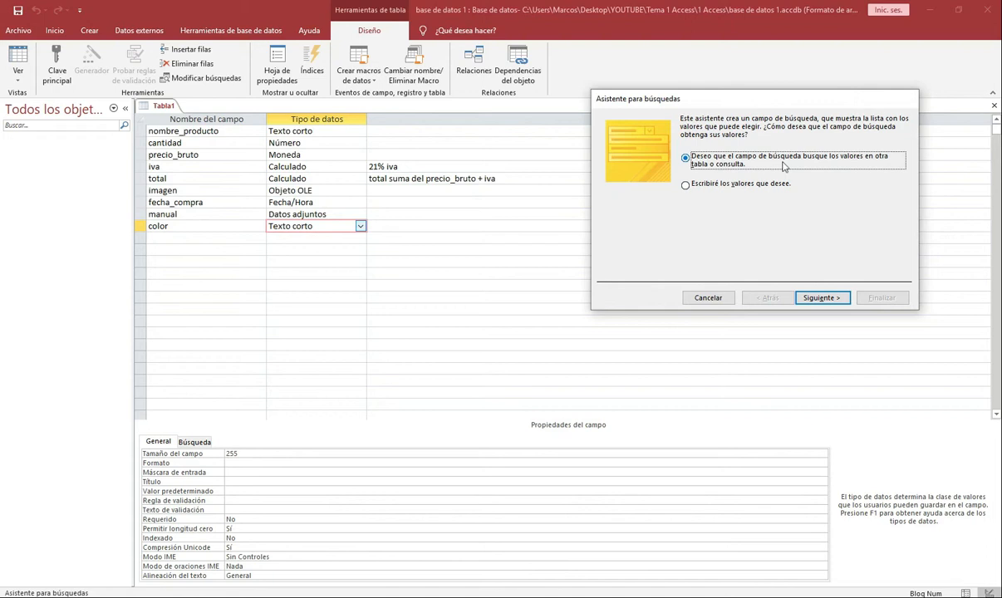
click(688, 185)
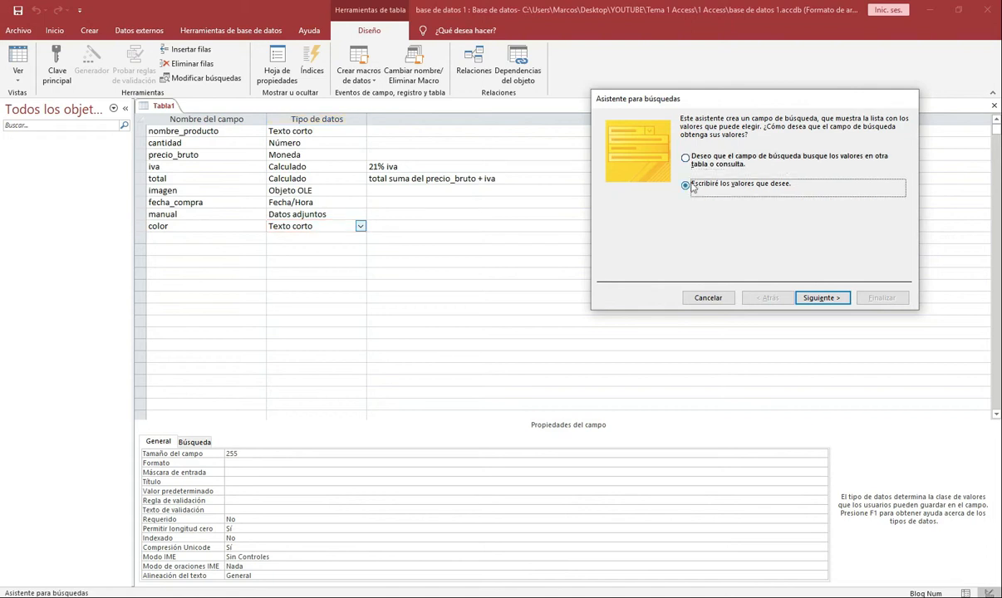
click(821, 297)
Enter rojo, negro and blanco as the color field's lookup values and finish the wizard with the label color.
click(649, 205)
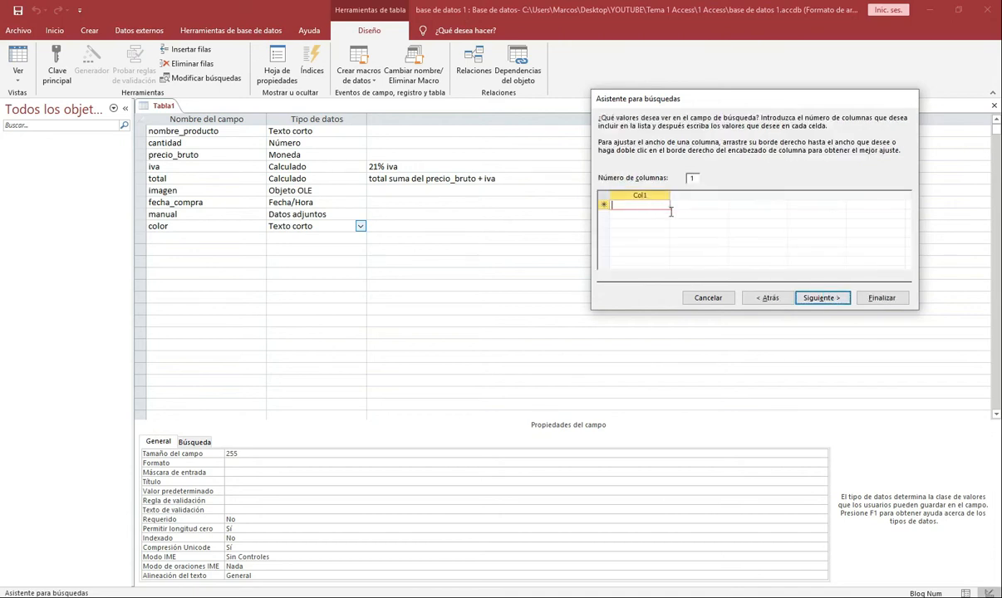
text(rojo)
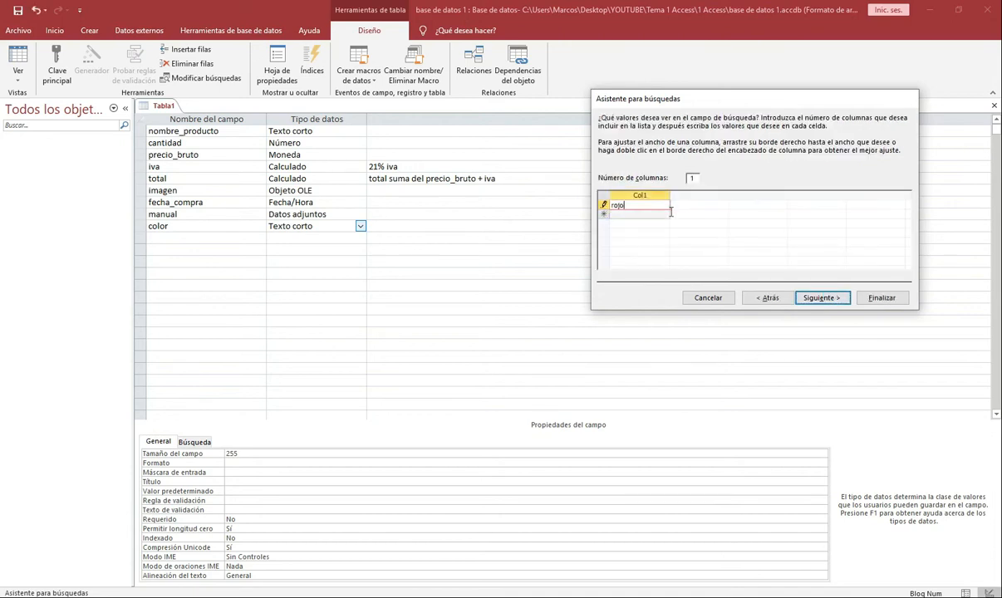
click(644, 211)
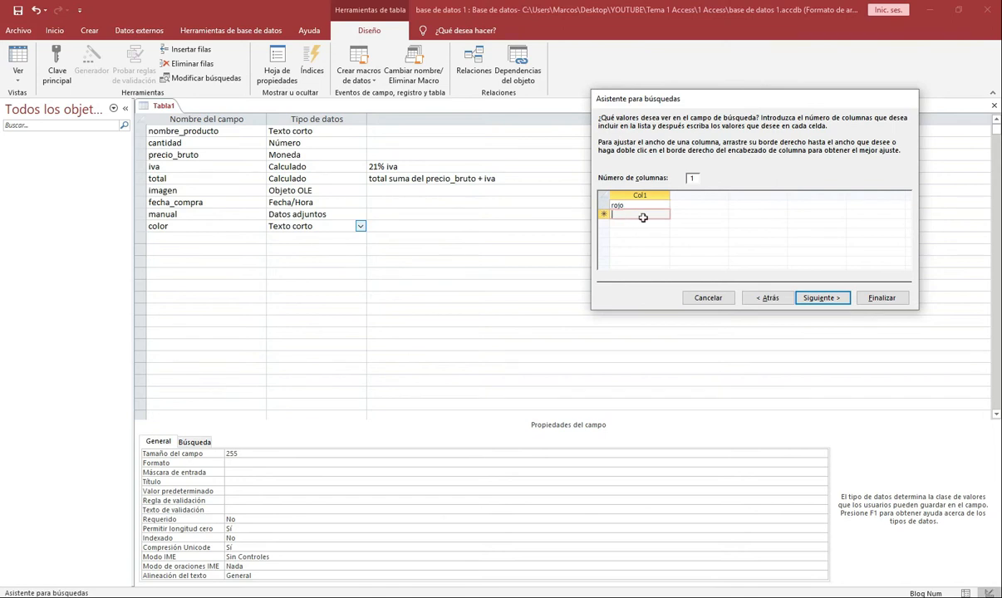
text(negro)
click(639, 219)
text(blanco)
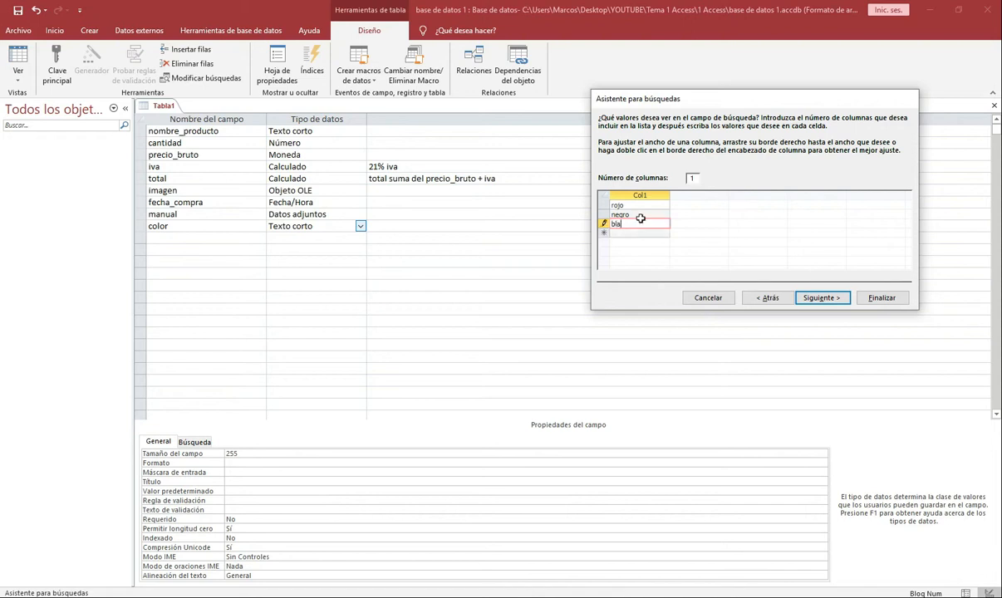
click(831, 300)
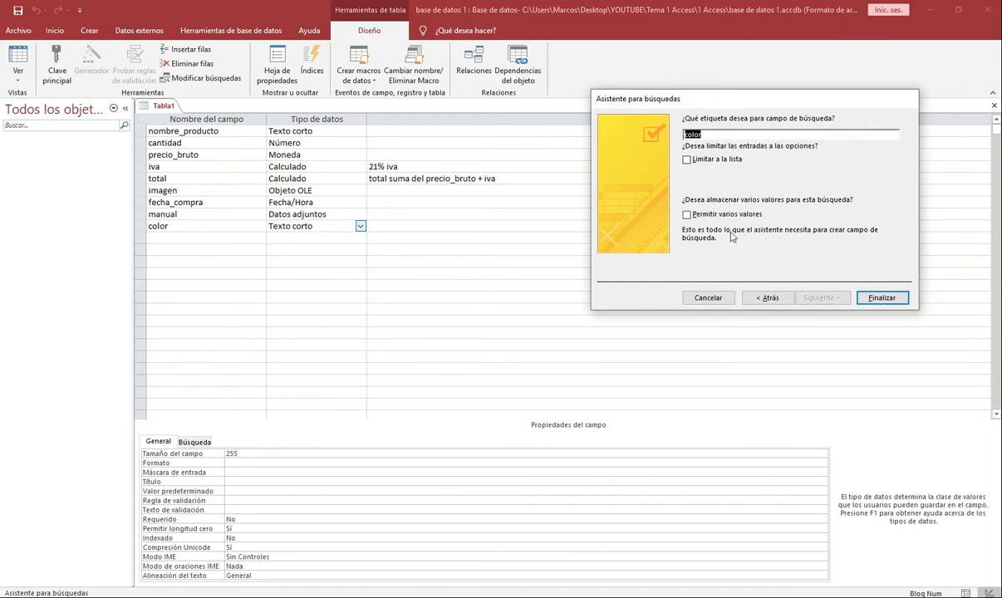
click(882, 297)
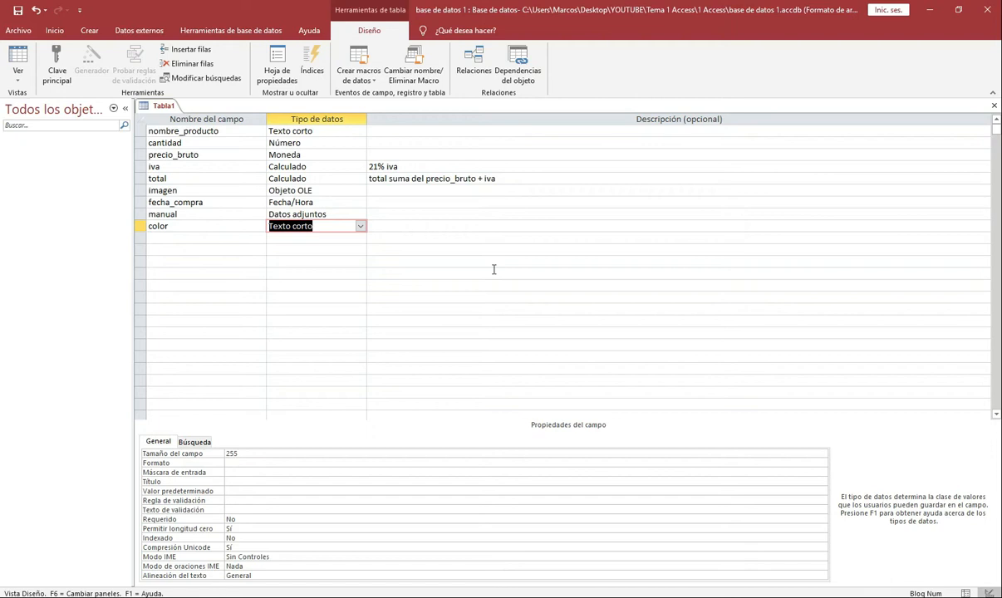
Save the table as productos without creating a primary key, and close it.
click(995, 107)
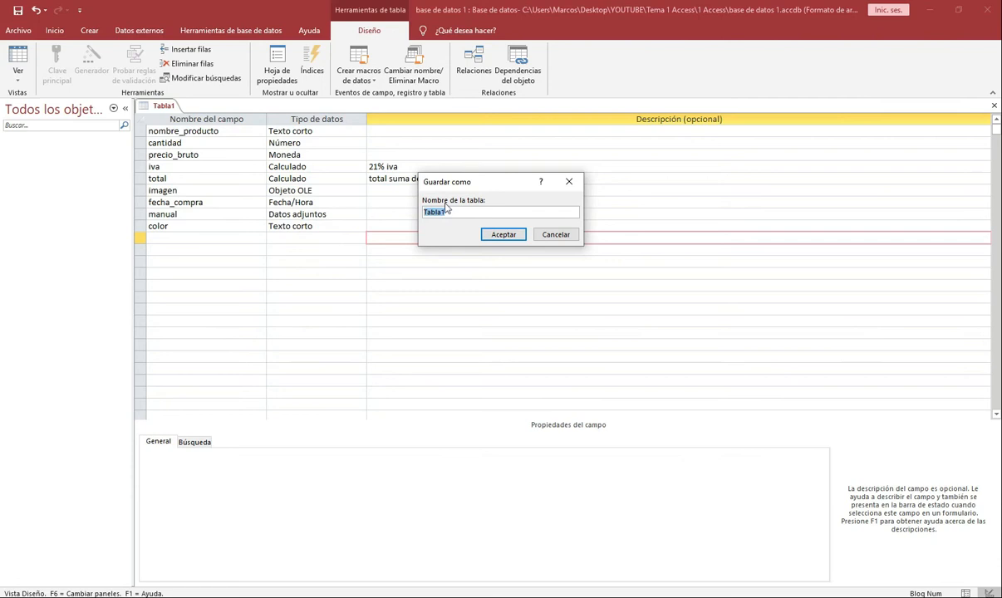
text(productos)
click(503, 234)
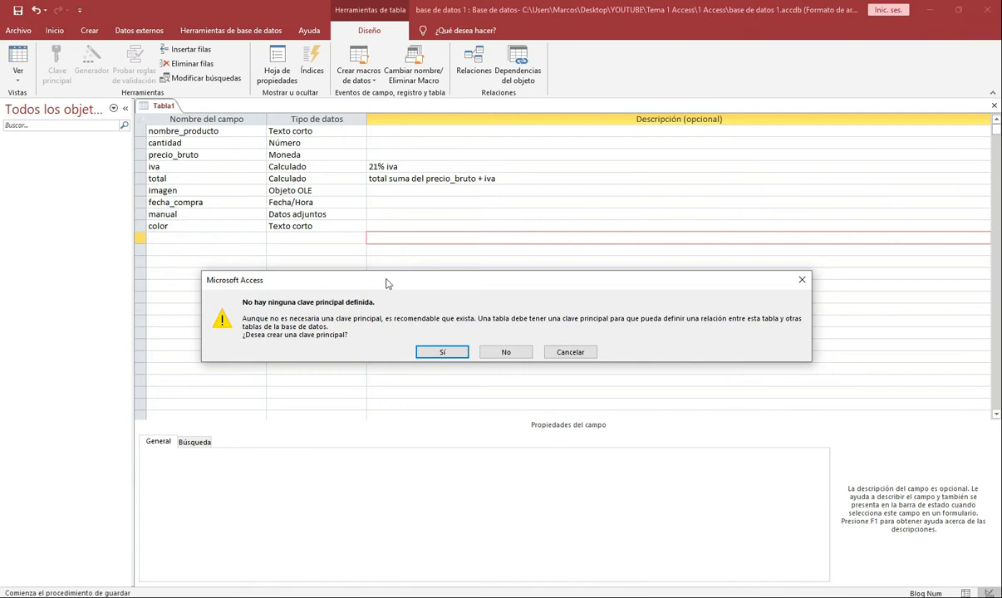
click(507, 352)
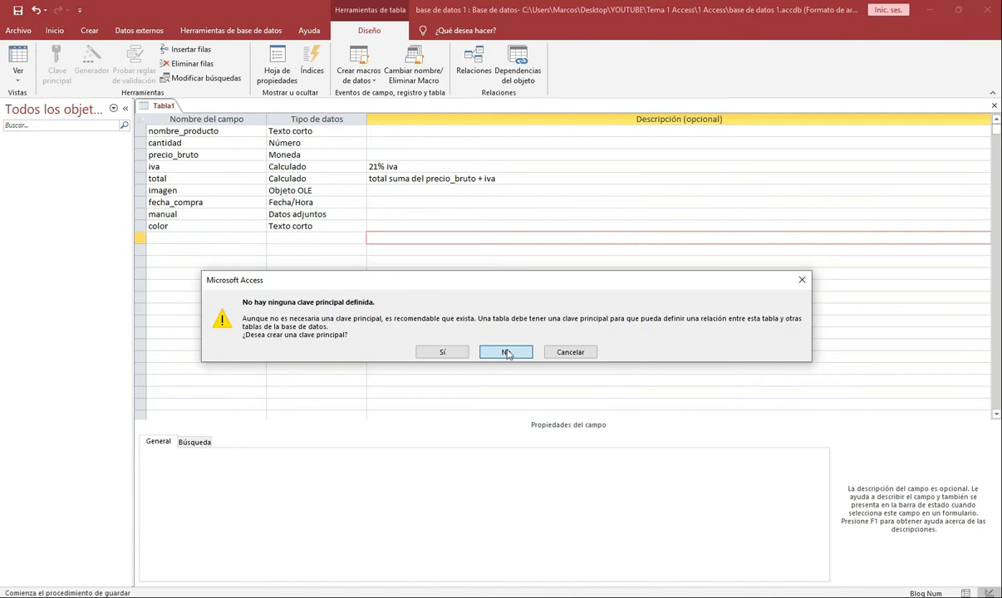
click(507, 352)
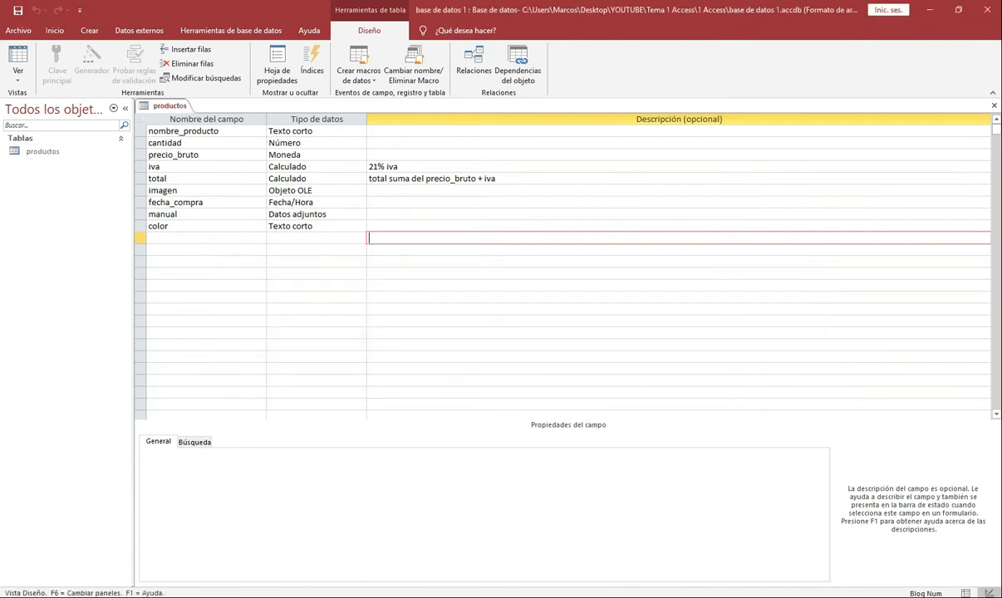
click(996, 106)
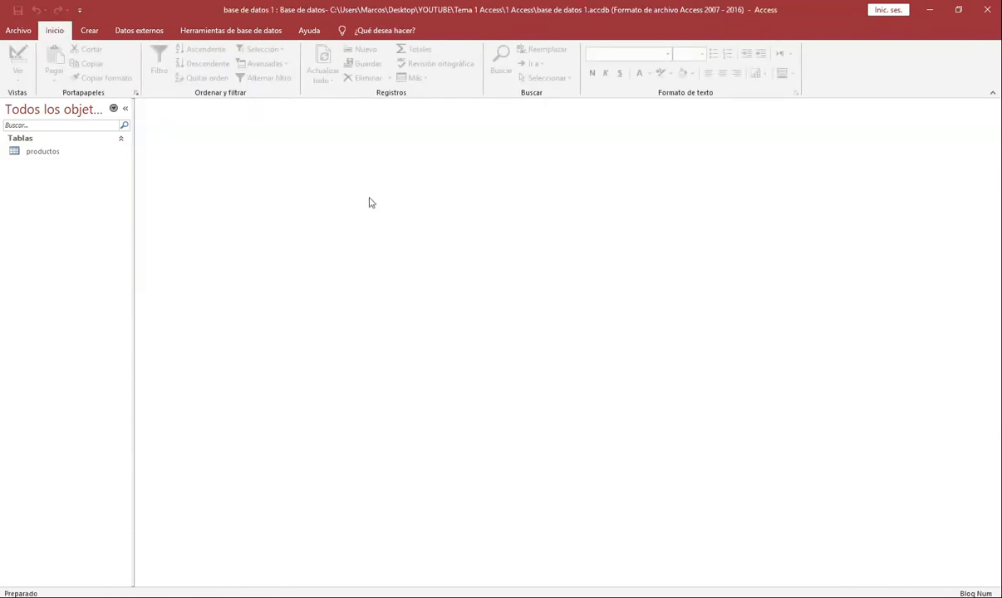
Open the productos table in datasheet view and widen the nombre_producto, precio_bruto and fecha_compra columns to fit their full names.
double_click(64, 153)
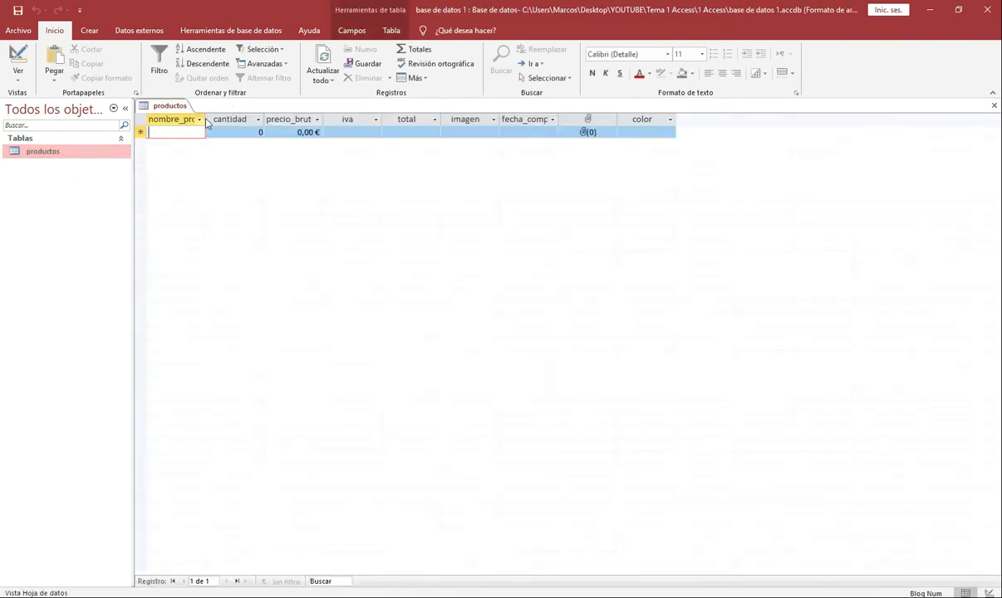
drag(204, 119, 431, 119)
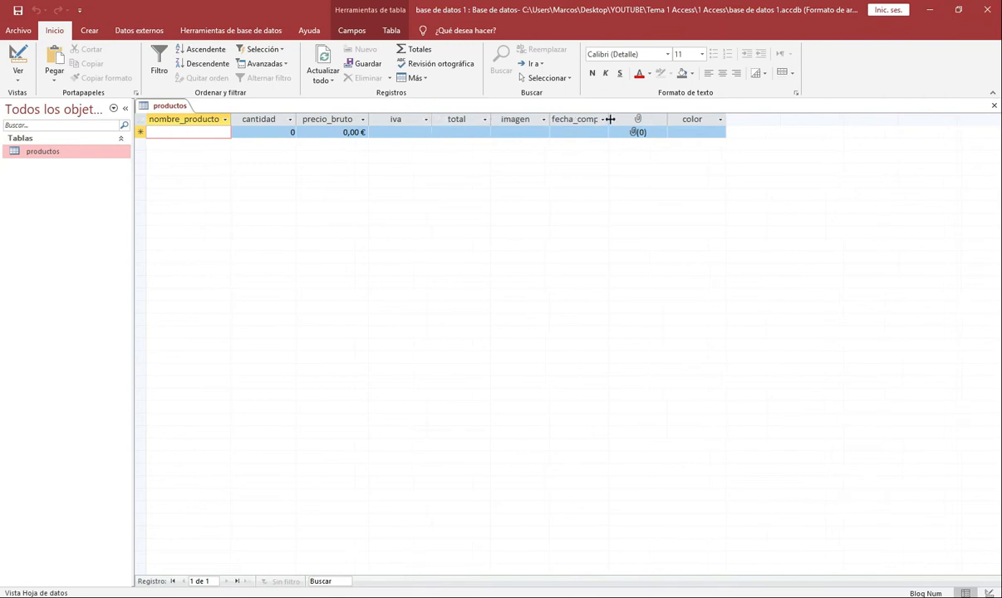
drag(618, 118, 628, 119)
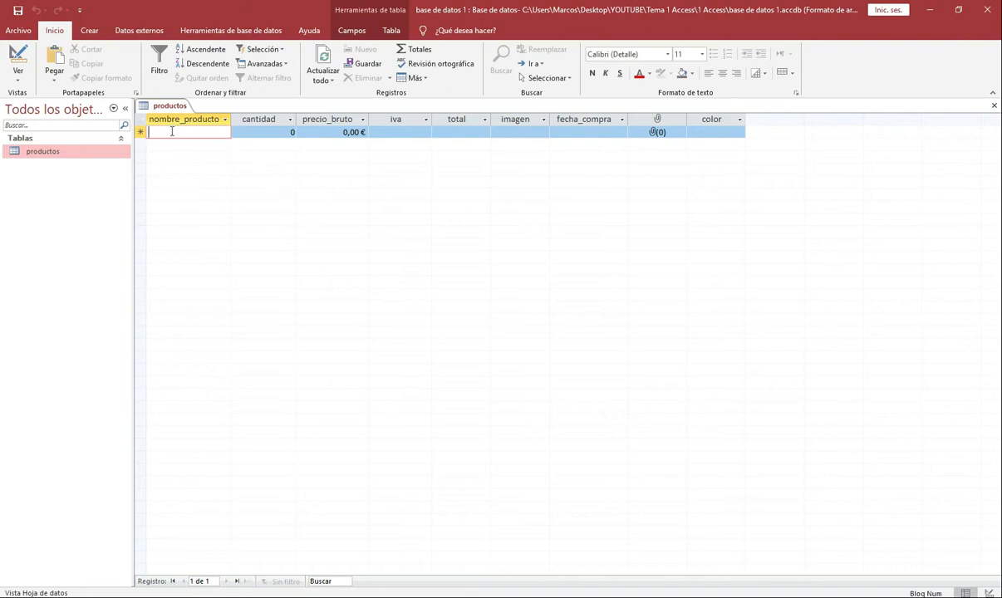
Enter a first record with nombre_producto ordenador, cantidad 1 and precio_bruto 200, letting the iva and total fields calculate.
text(orde)
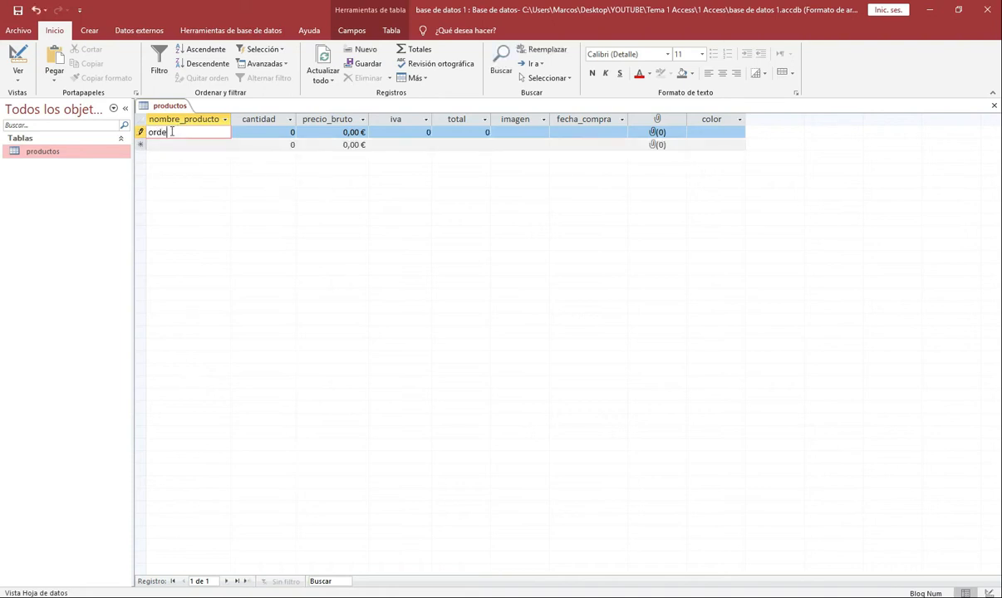
text(nador)
click(281, 135)
key(Delete)
text(1)
click(353, 133)
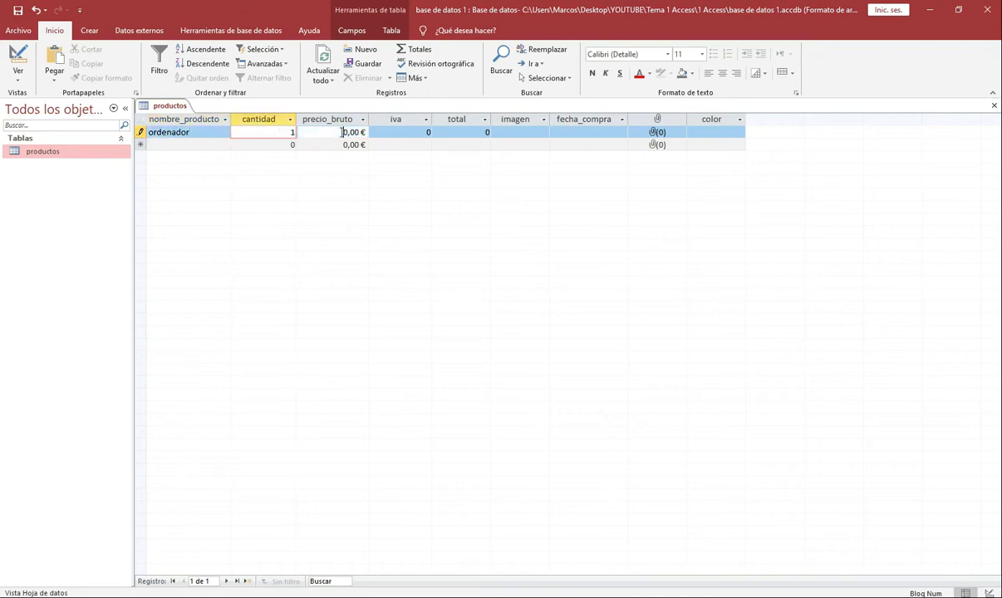
text(20)
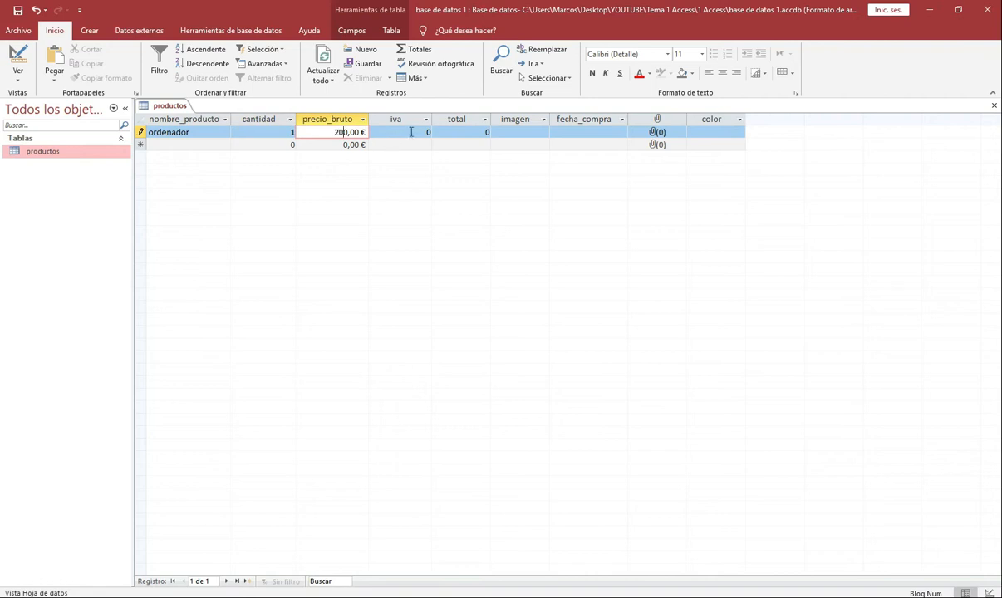
key(Tab)
text(42)
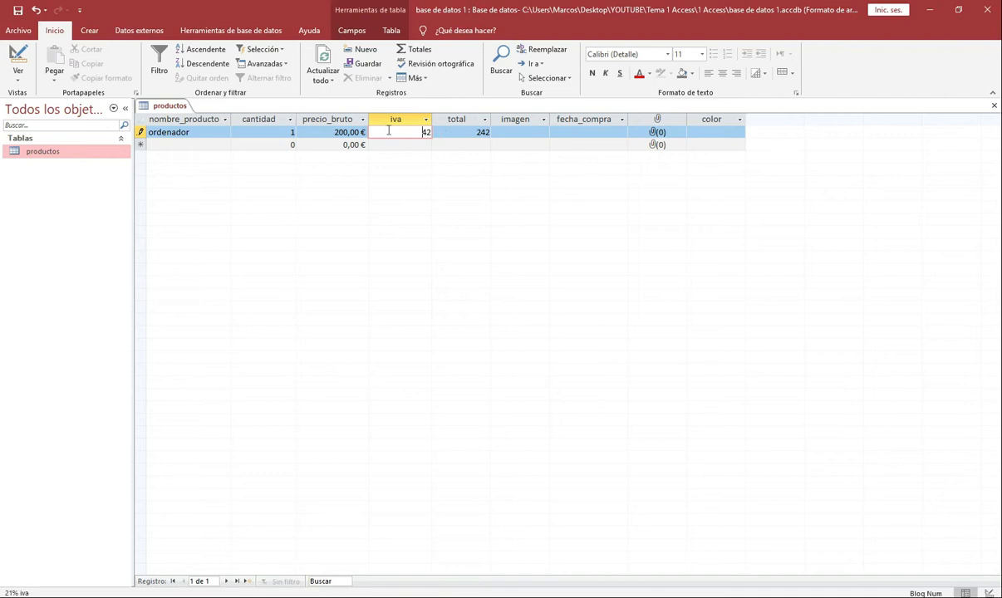
Insert img1.jpg from file as an object in the ordenador record's imagen field, then open the picture to check it and close it.
click(522, 135)
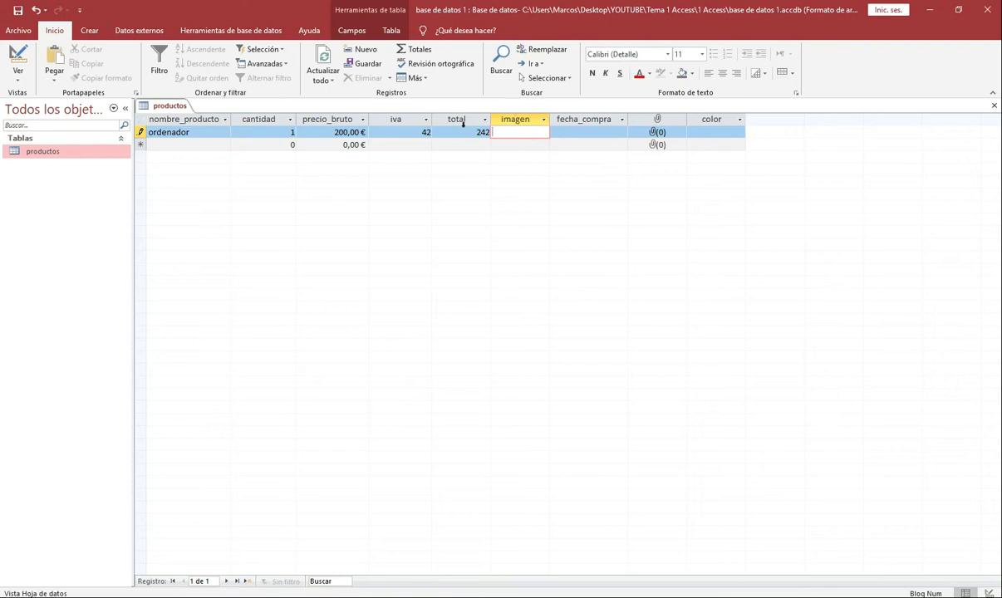
right_click(524, 135)
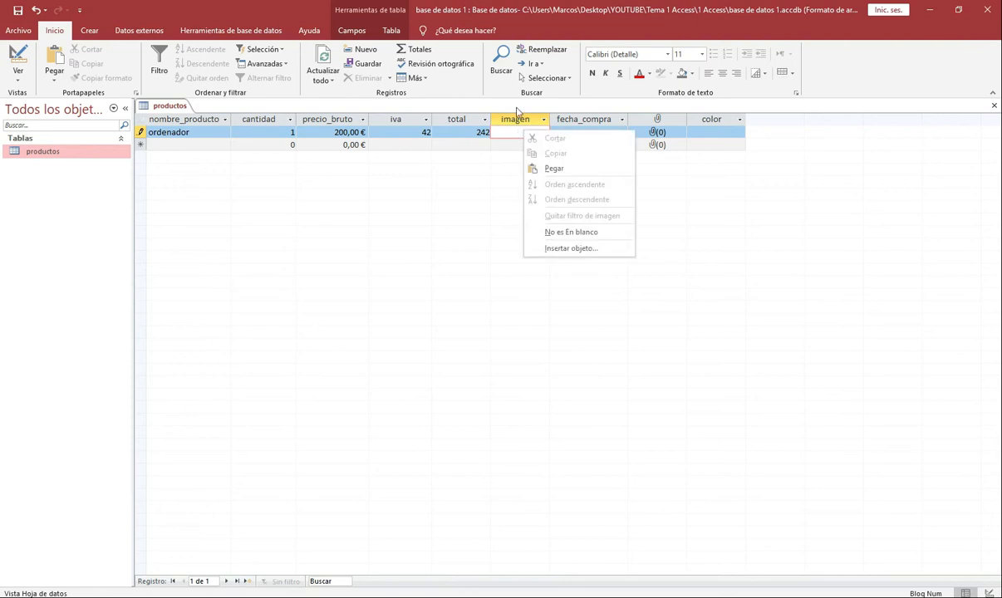
click(570, 250)
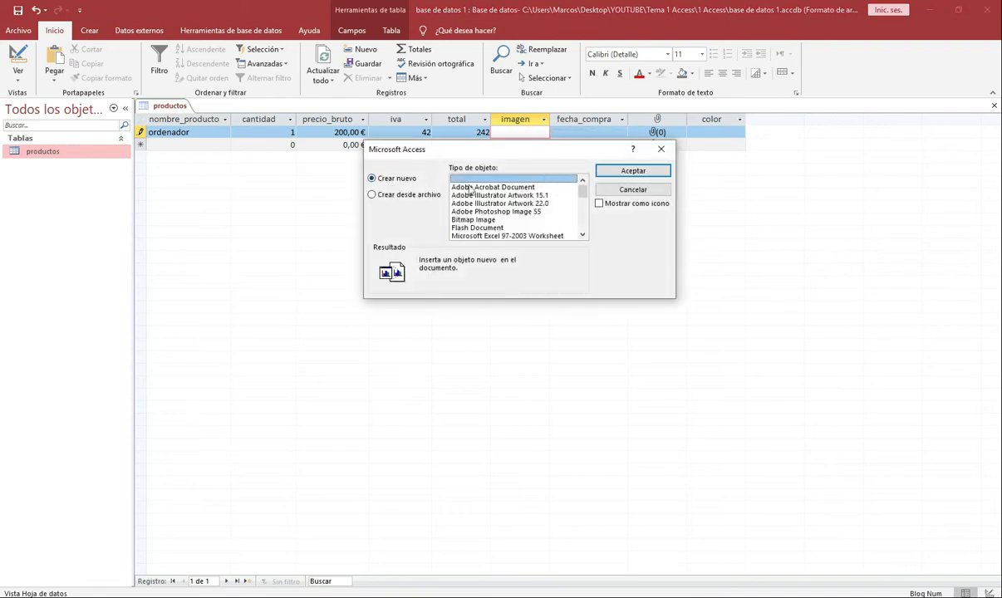
click(387, 194)
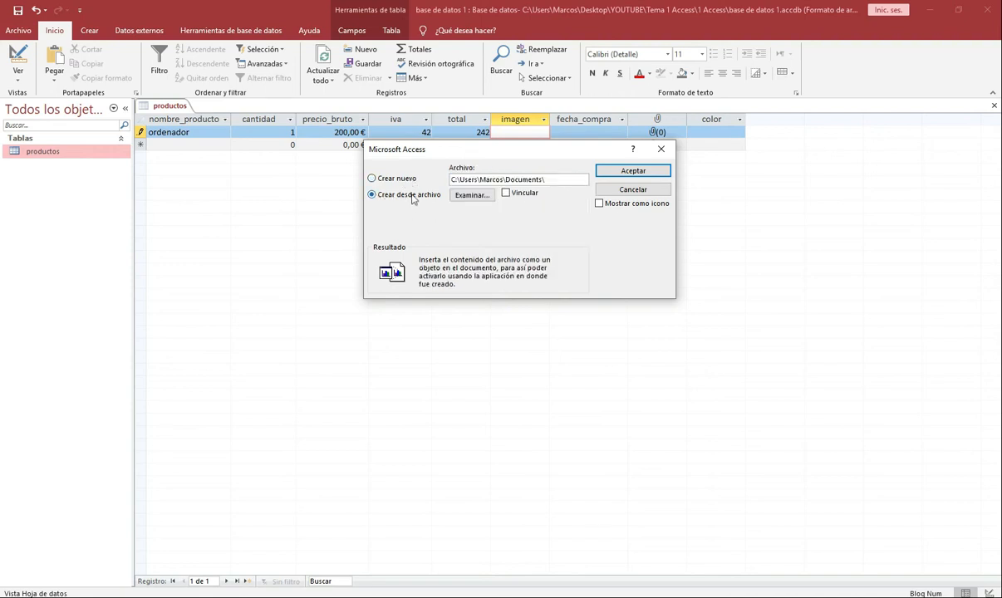
click(471, 195)
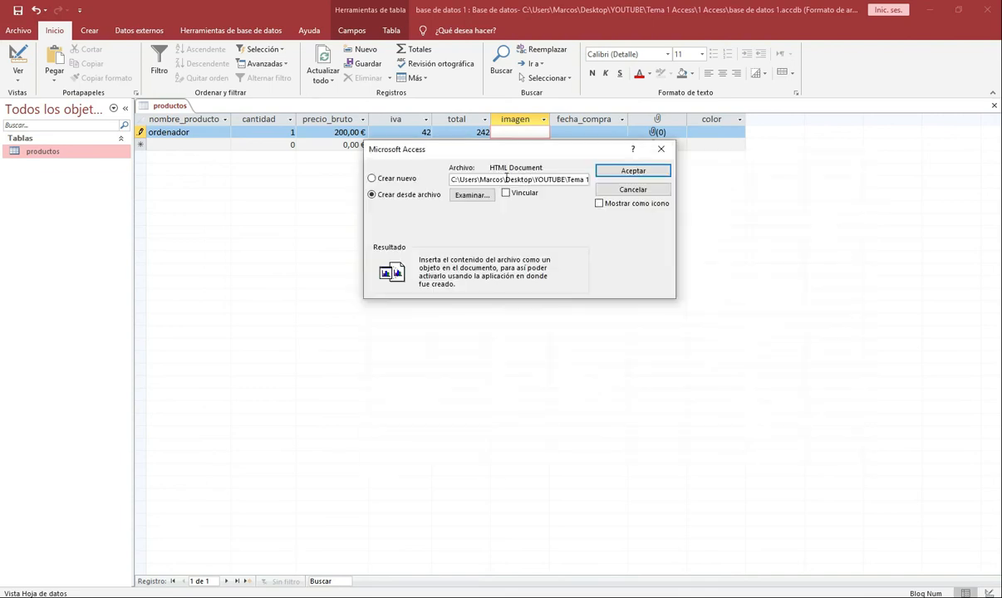
drag(486, 178, 599, 177)
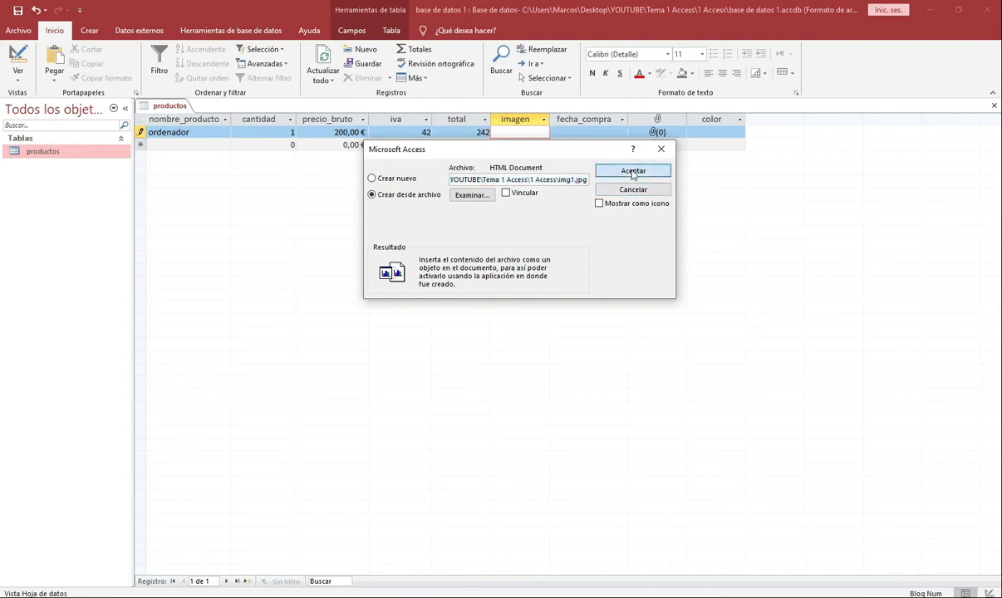
click(633, 171)
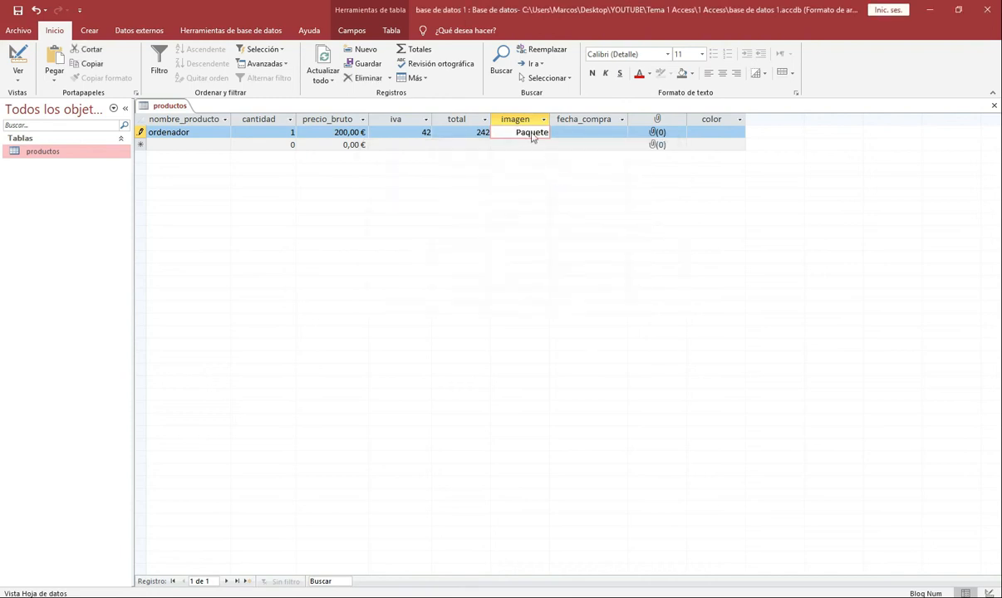
double_click(533, 137)
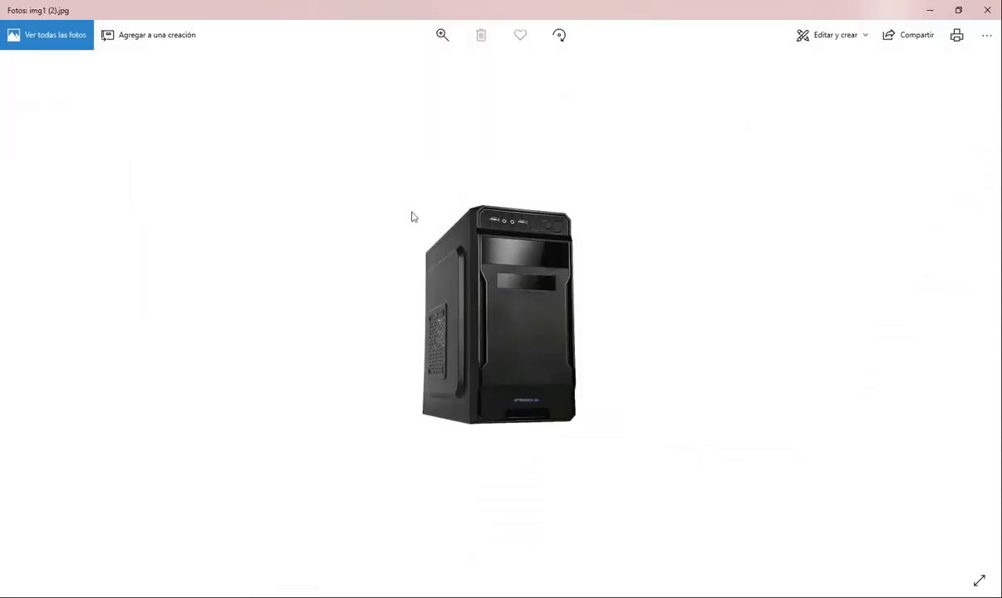
click(990, 11)
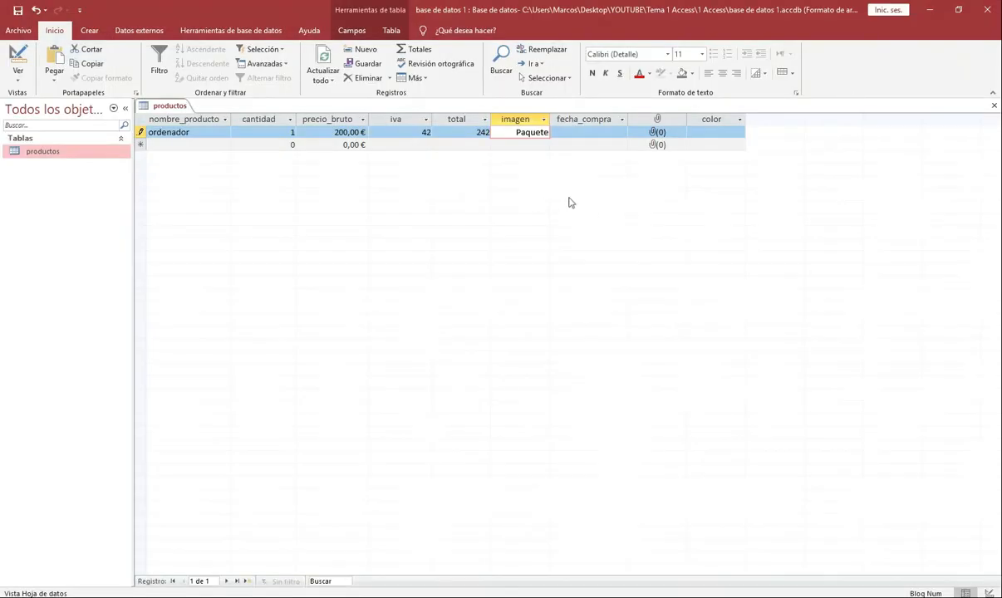
Set the ordenador record's fecha_compra to 01/04/2019 using the calendar.
click(587, 132)
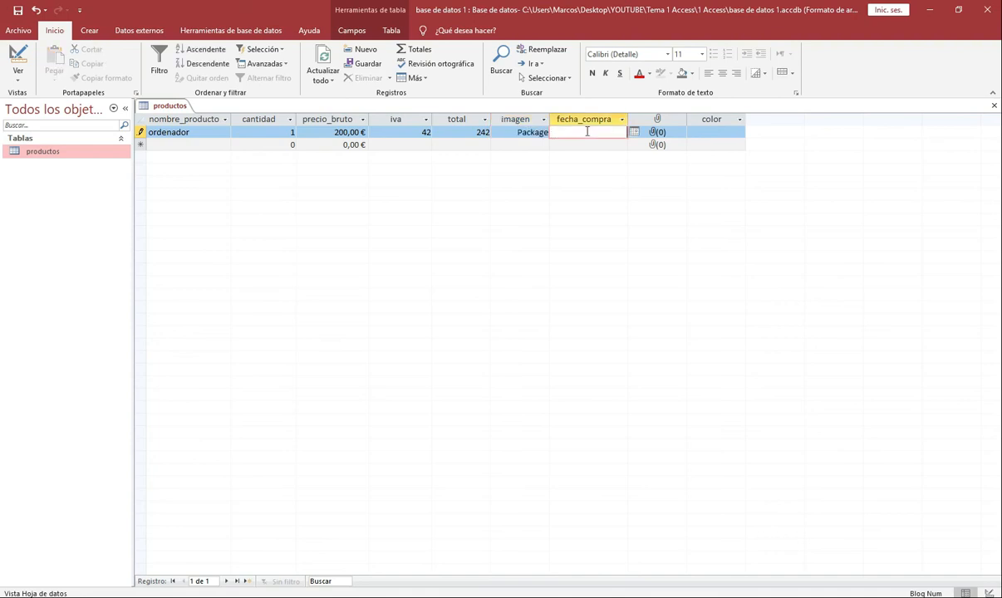
click(634, 133)
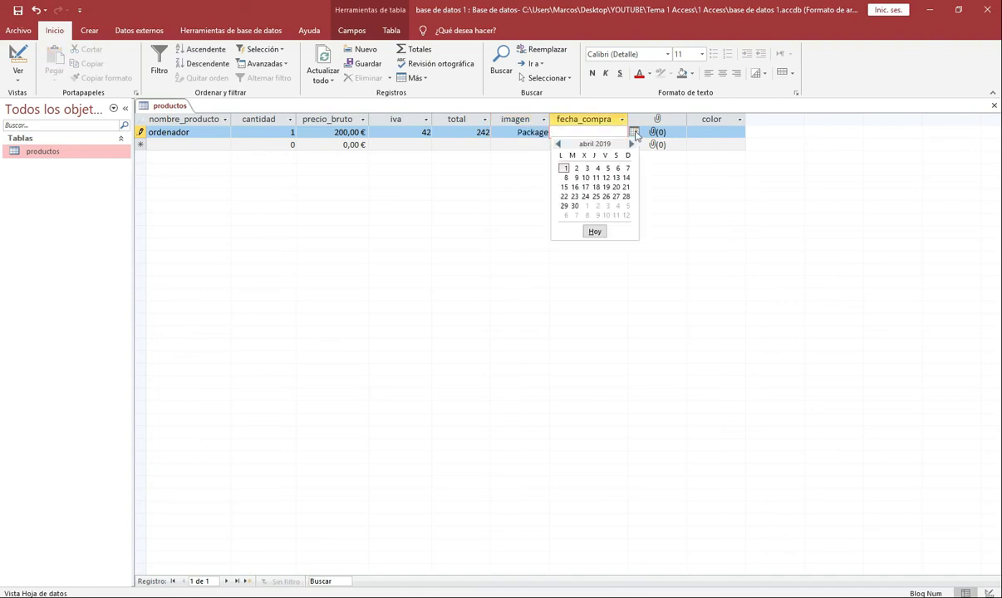
click(564, 169)
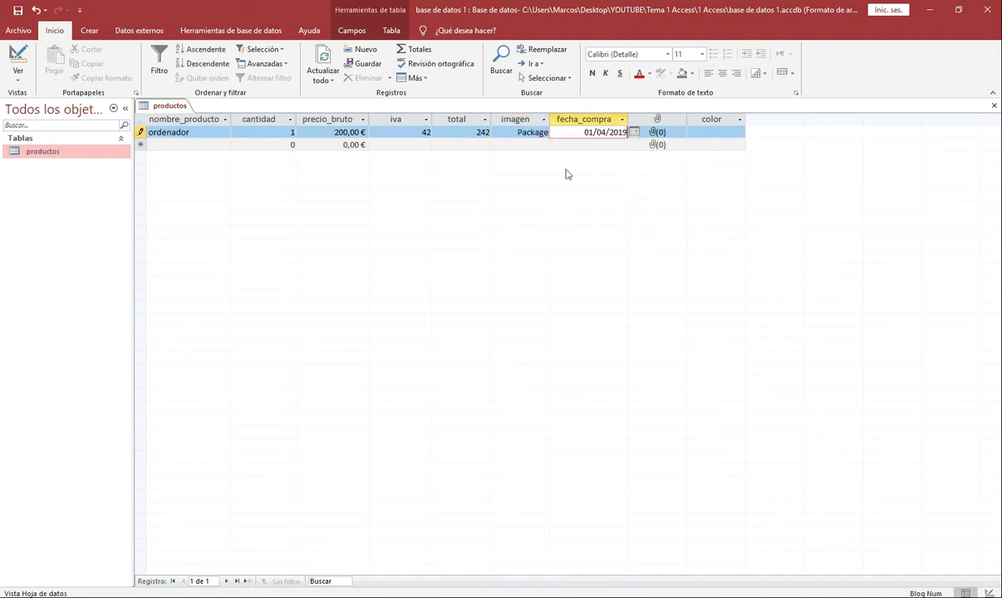
Add img1.jpg as an attachment to the ordenador record's attachment field.
click(655, 132)
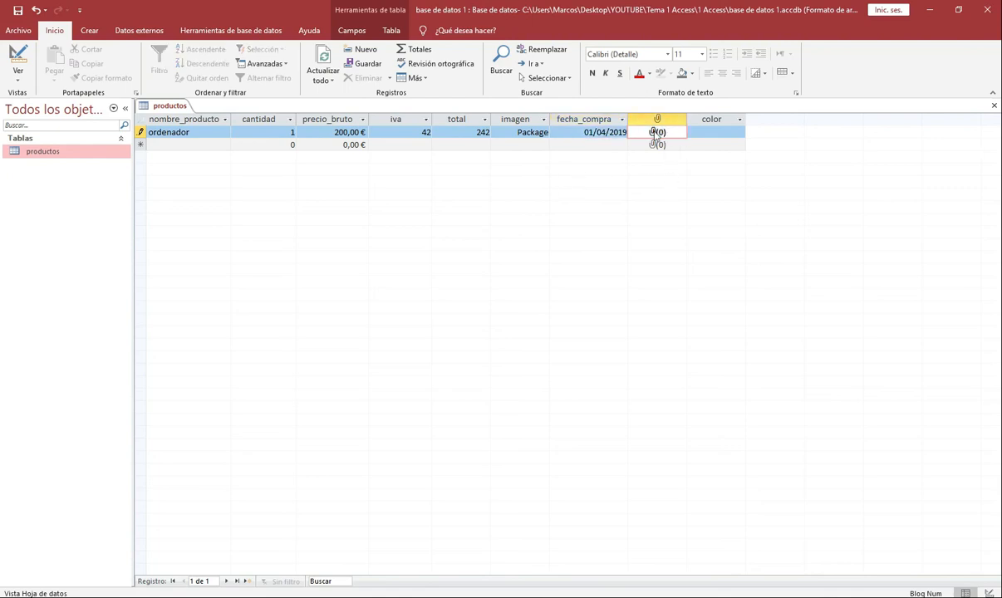
double_click(655, 133)
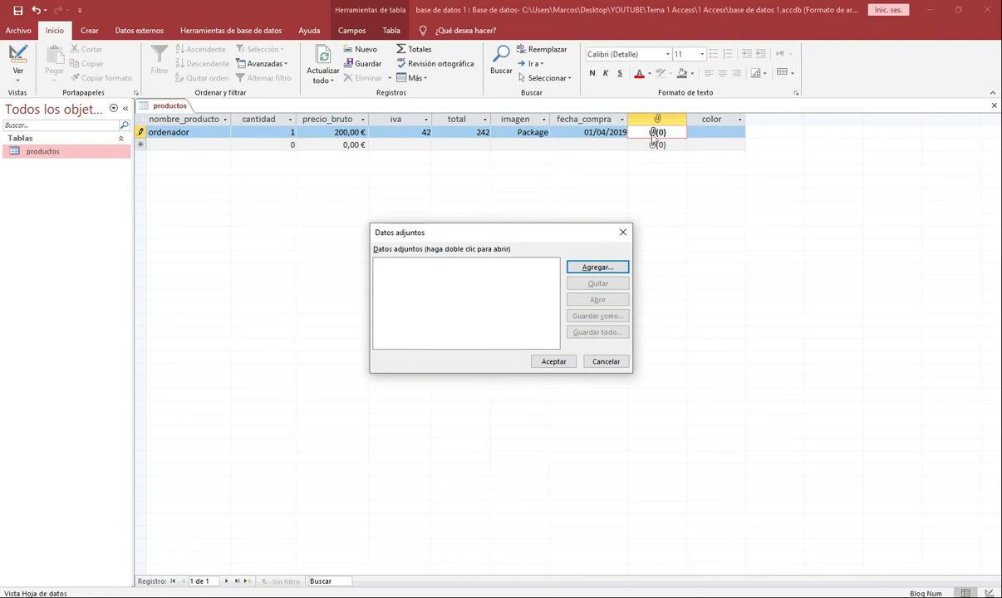
click(597, 268)
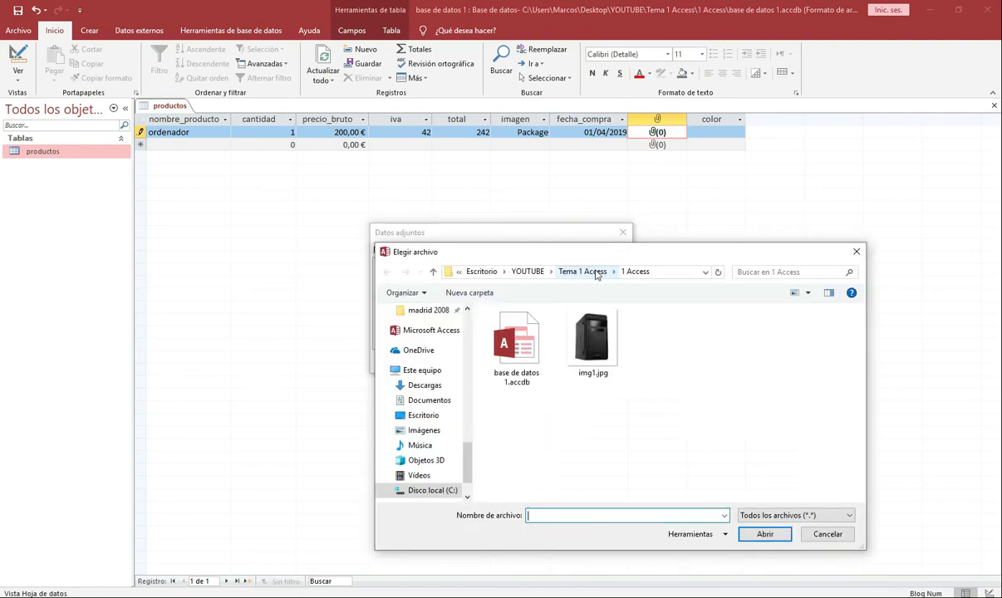
double_click(649, 332)
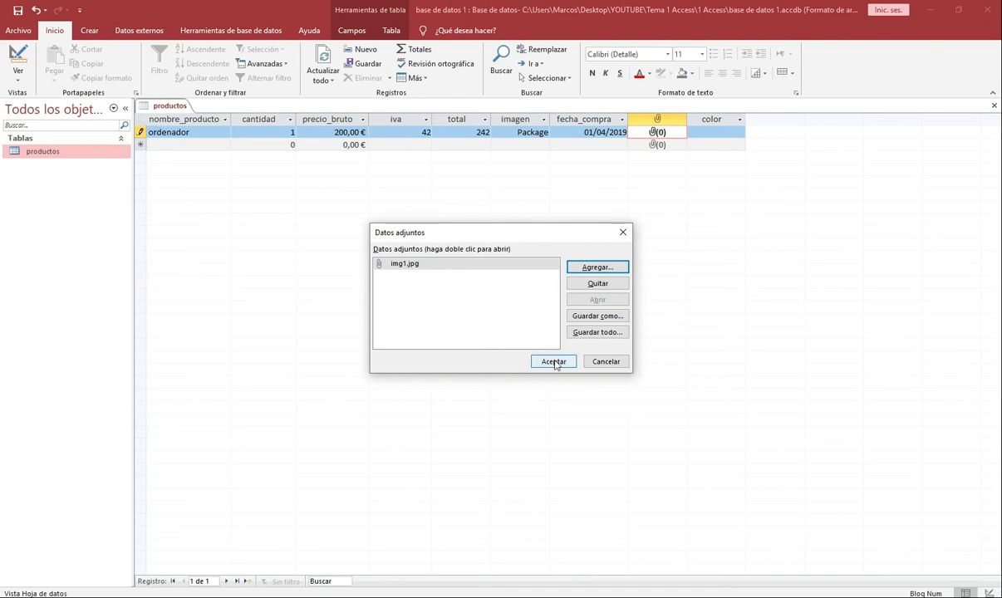
click(555, 363)
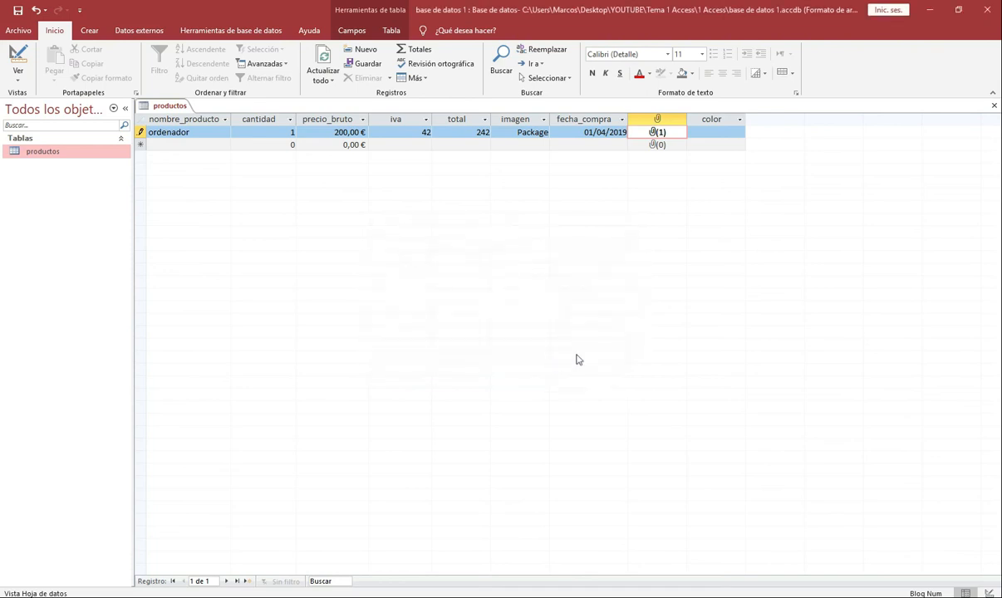
Choose negro from the lookup values for the ordenador record's color.
click(723, 133)
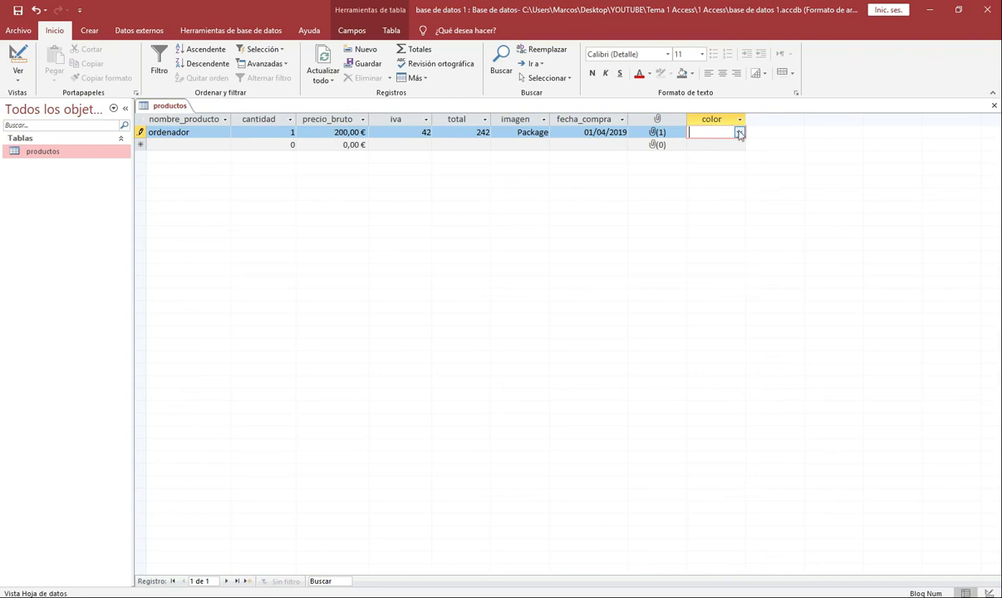
click(738, 133)
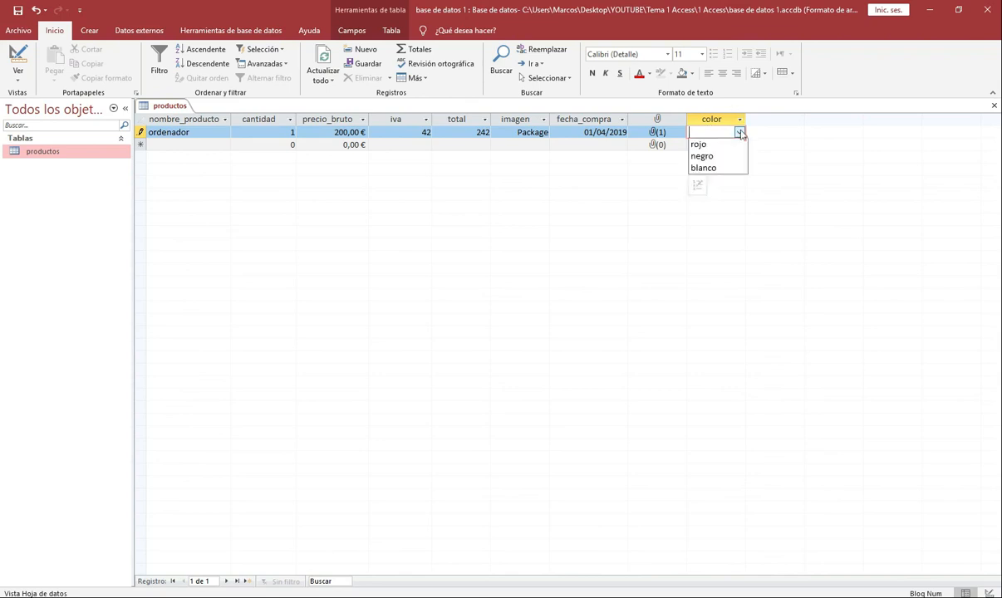
click(706, 157)
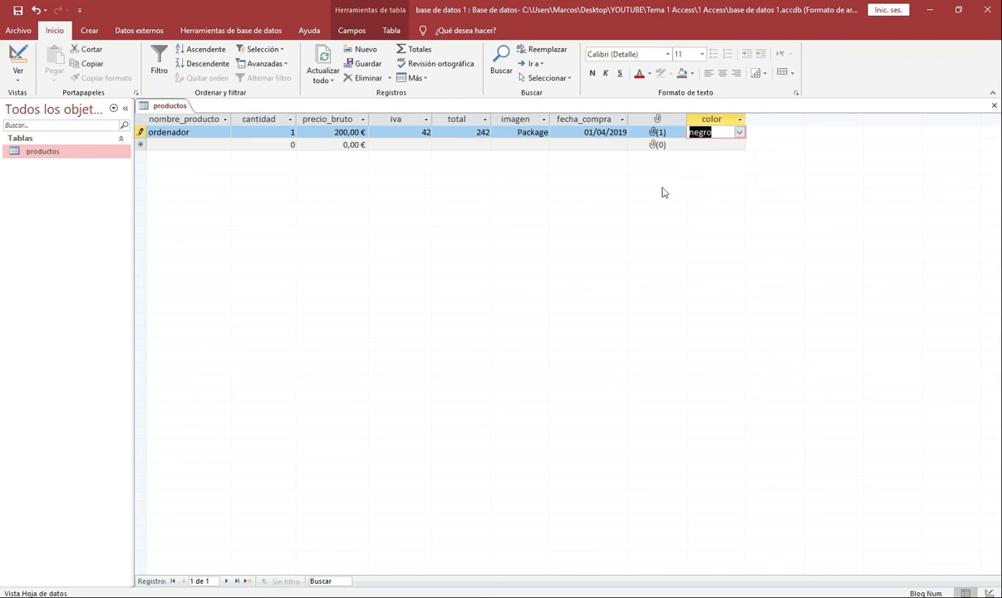